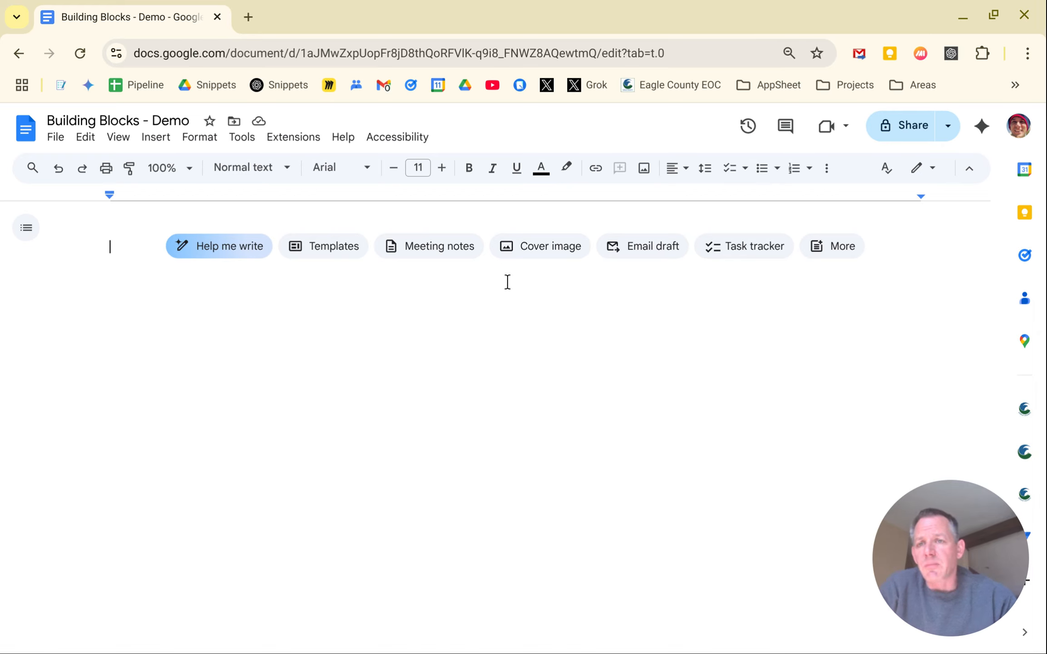
Open the full building blocks catalogue from the @ menu, then close it again
click(165, 141)
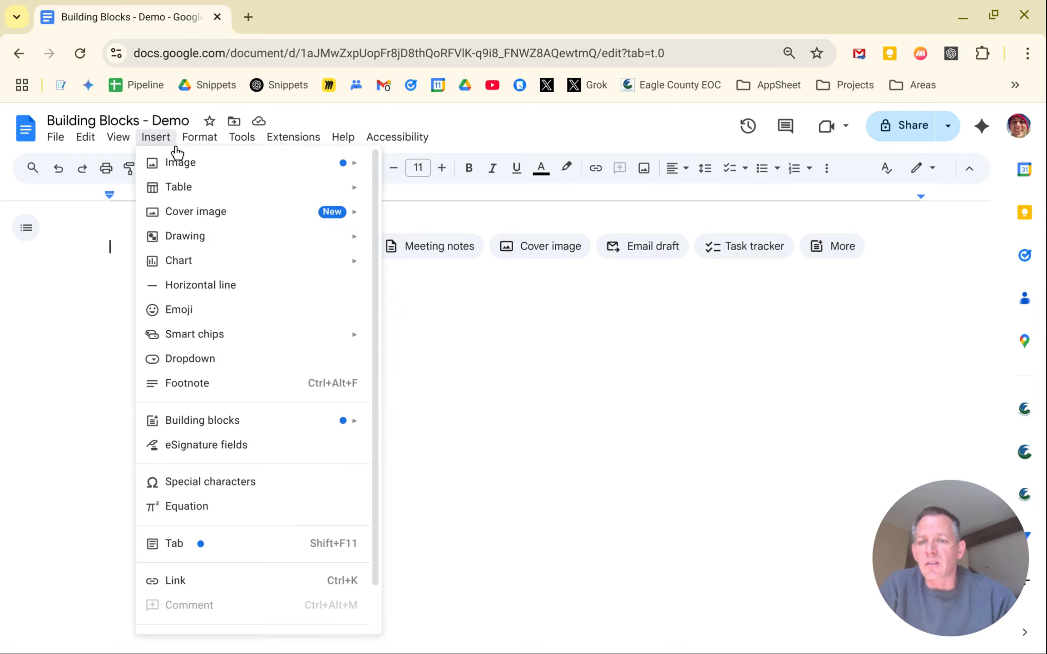
mouse_move(177, 425)
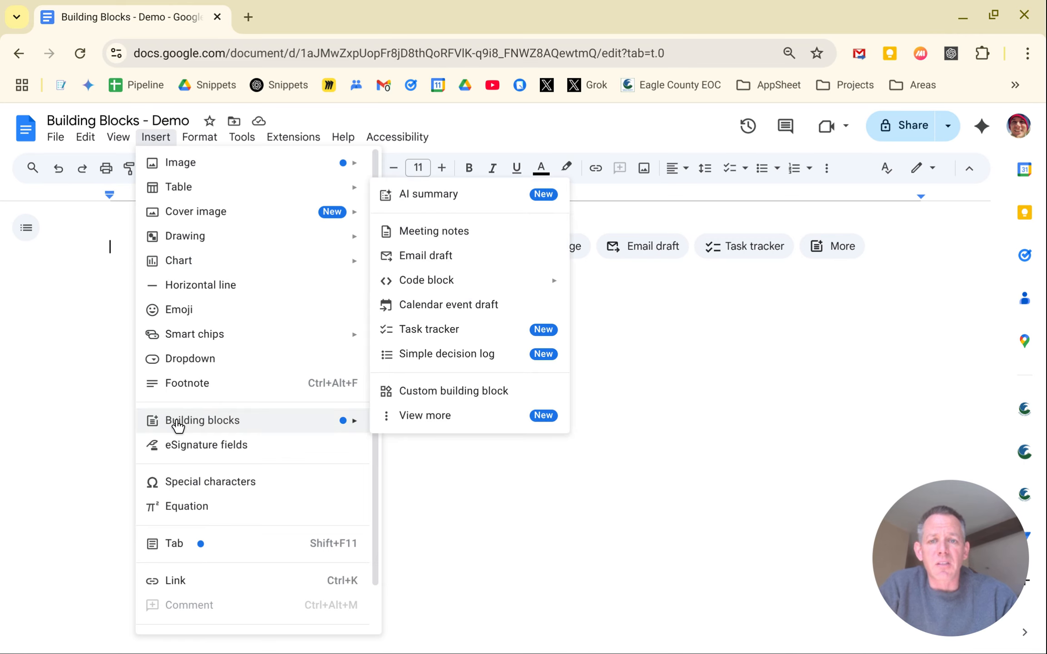
click(436, 425)
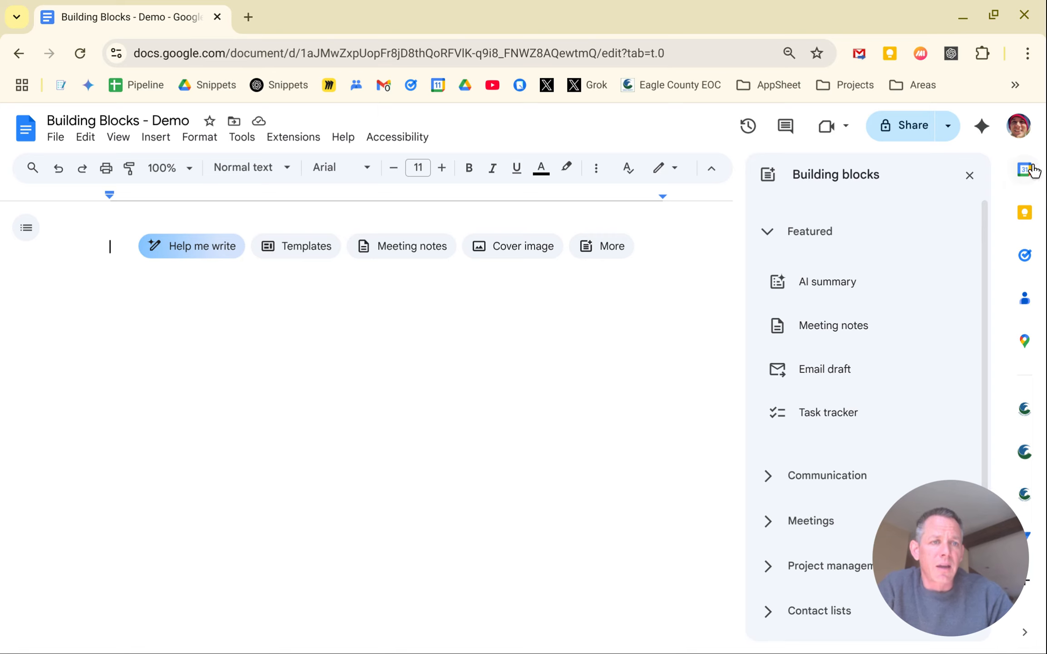
click(970, 176)
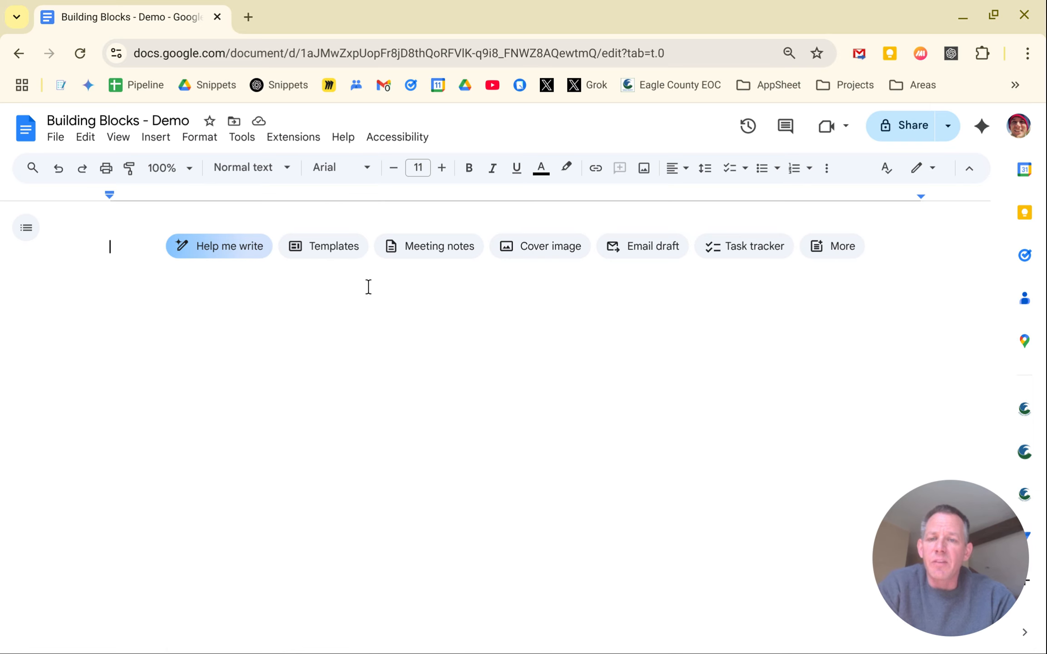
Reopen 'See all building blocks' from the @ menu beside the blank document
text(@)
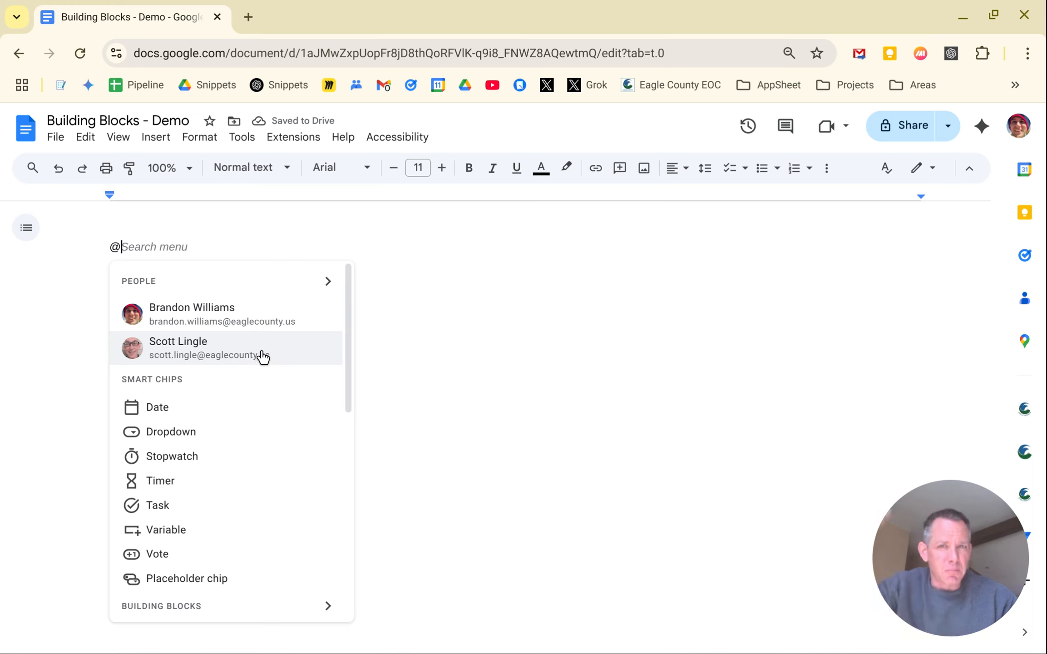
scroll(275, 385, down, 5)
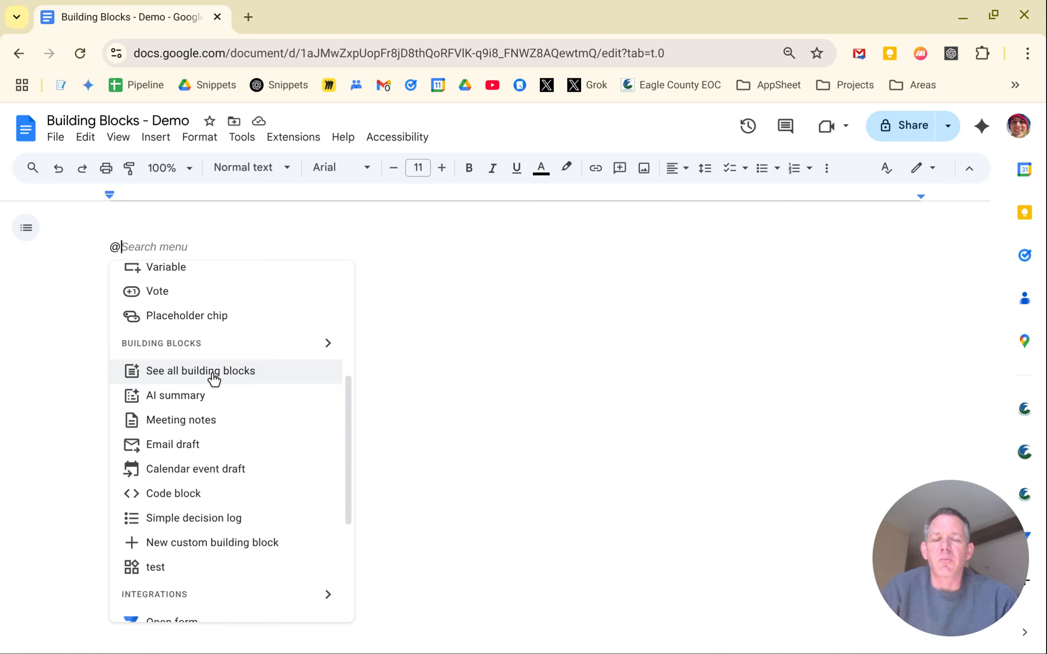
click(213, 380)
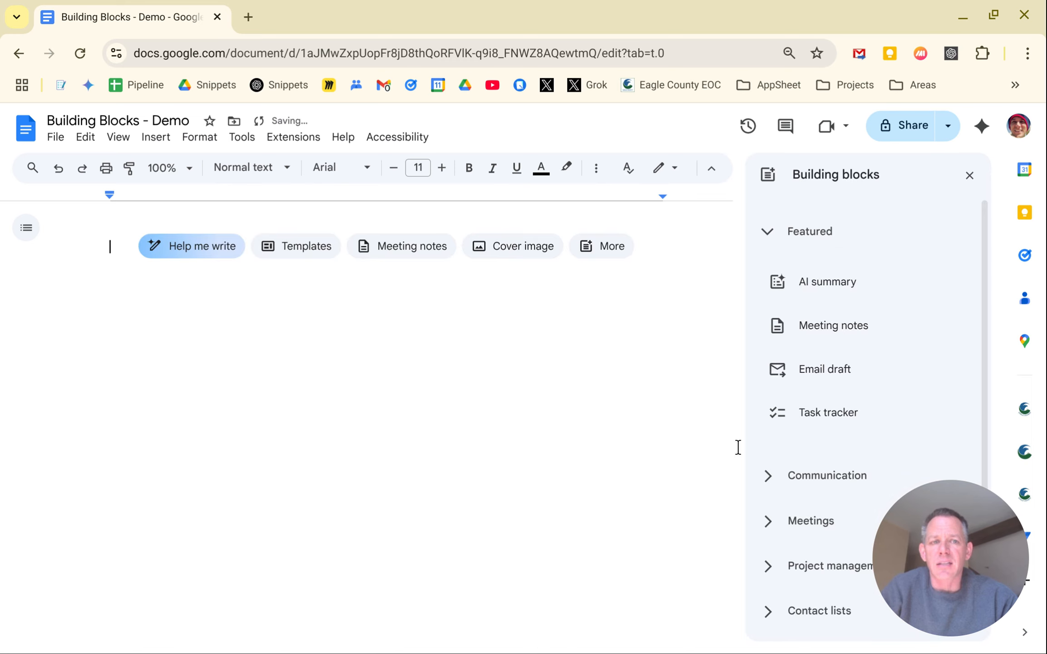
drag(954, 493, 99, 495)
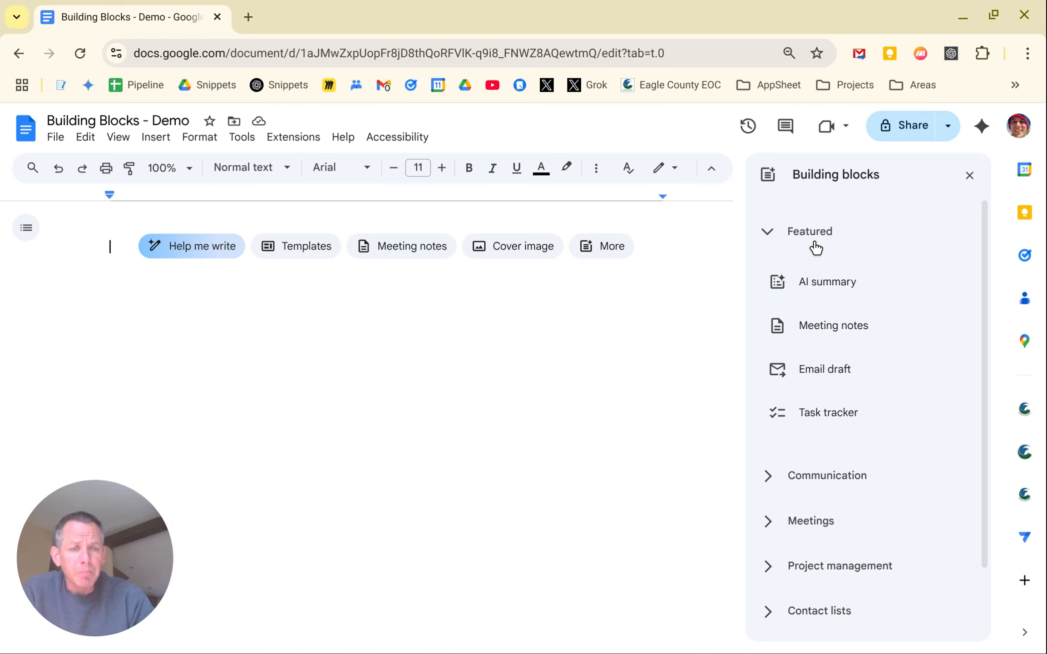
Insert a Meeting notes block linked to the 'mls - weekly video planning' event
mouse_move(811, 329)
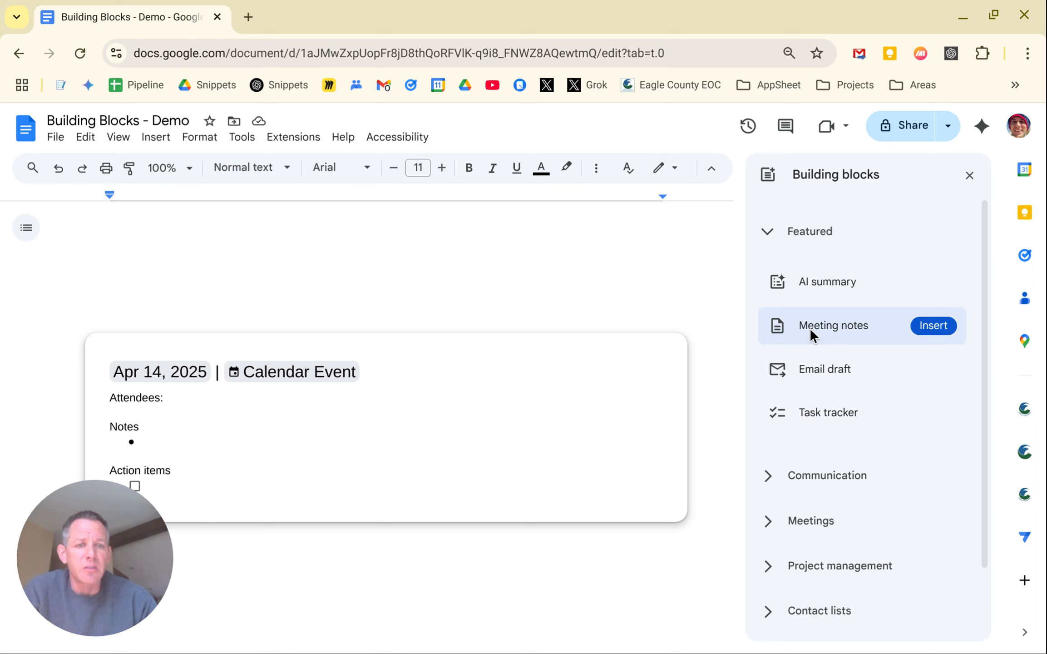
mouse_move(821, 406)
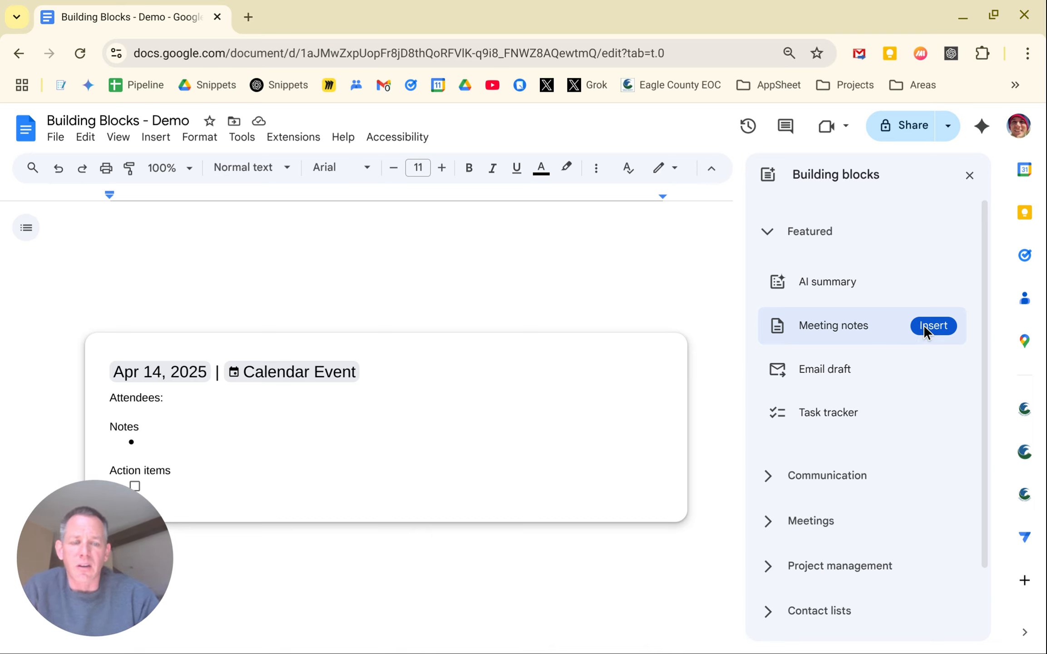
click(923, 324)
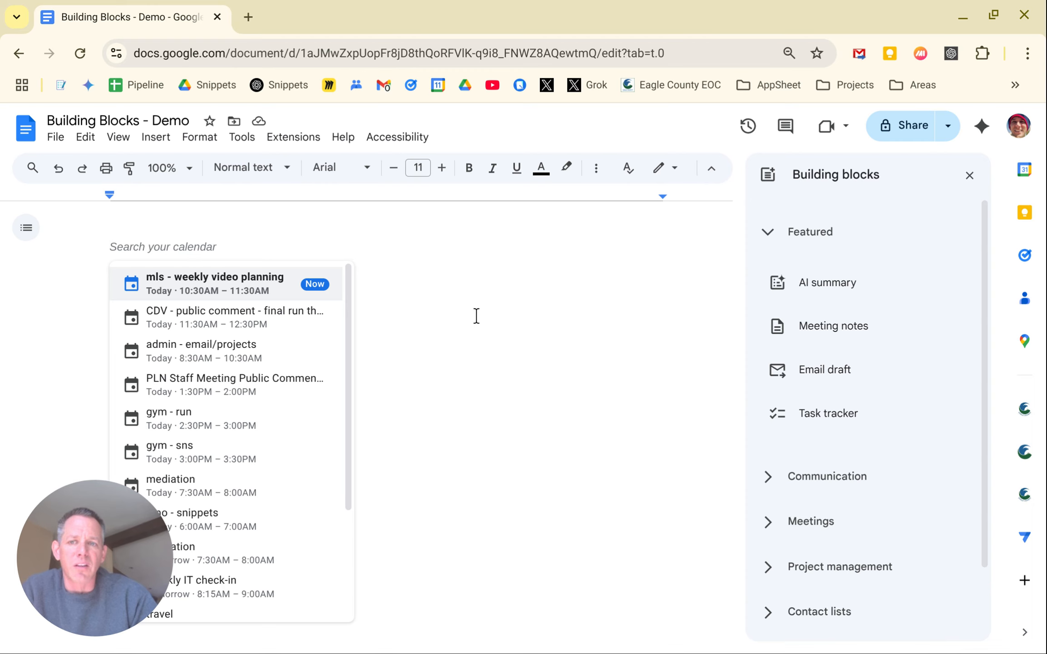
click(239, 278)
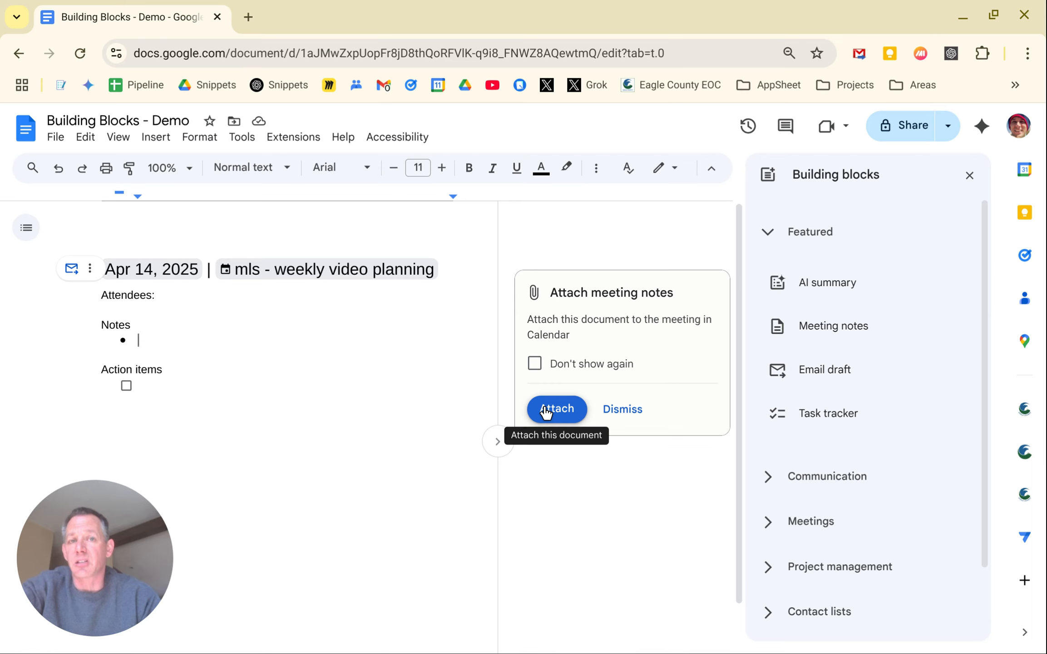
Check the linked event's details, dismiss attaching the notes, and move below the block
click(330, 393)
mouse_move(334, 268)
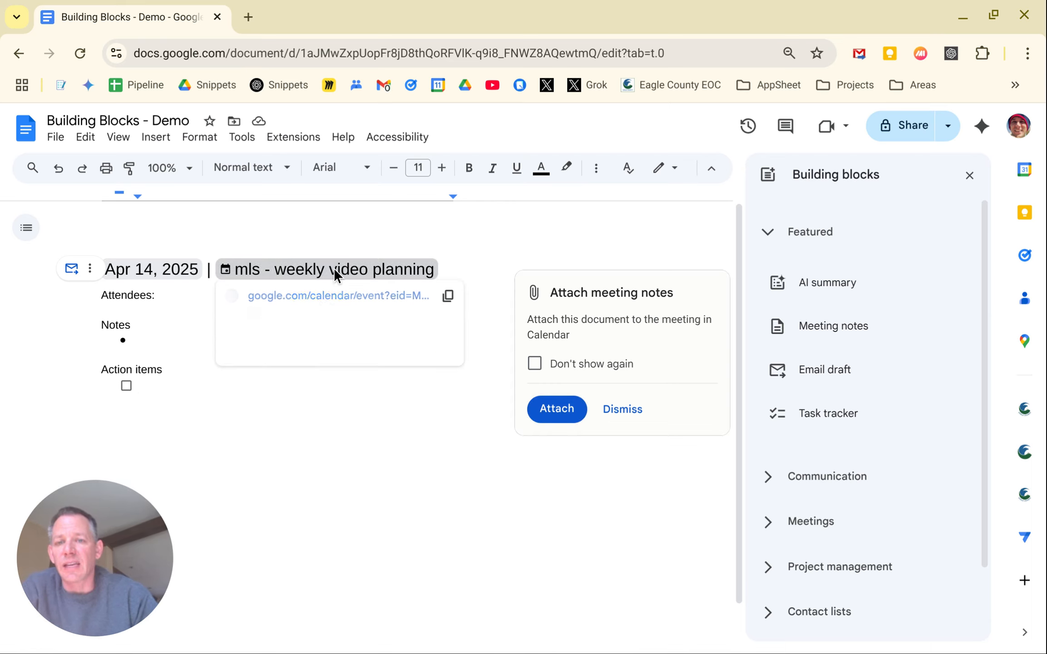
click(148, 270)
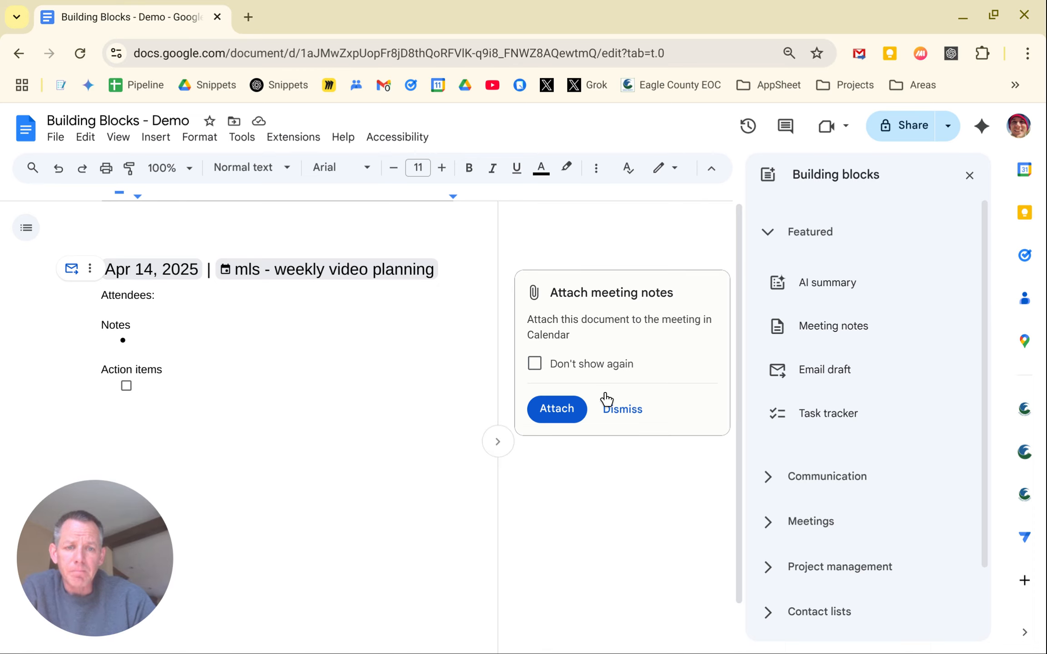
click(622, 409)
click(437, 441)
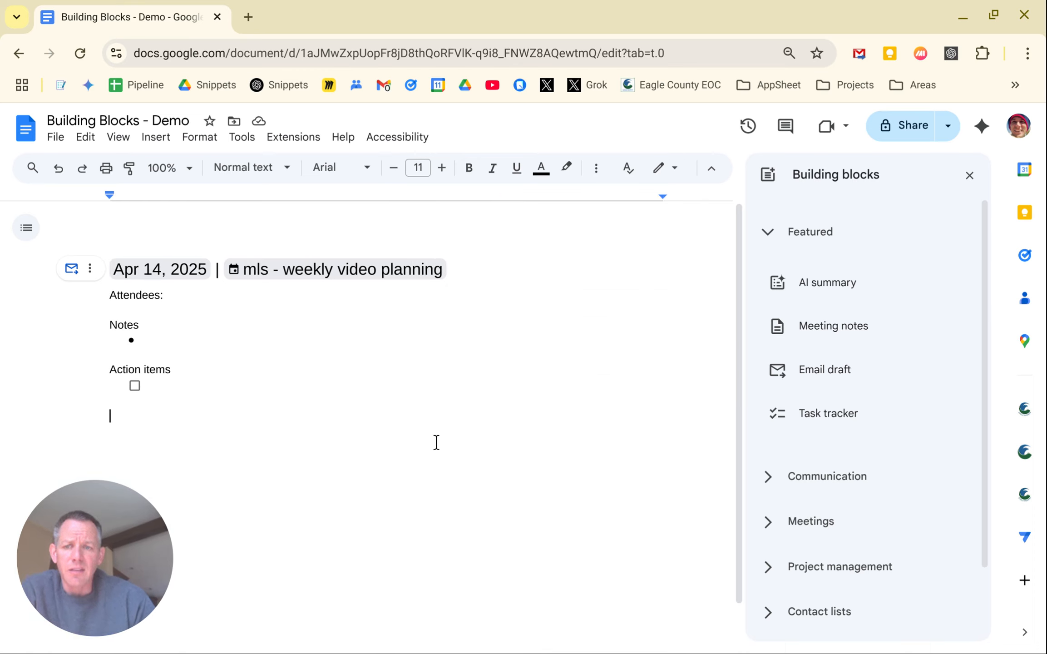
Insert the Email draft building block below the meeting notes
mouse_move(837, 376)
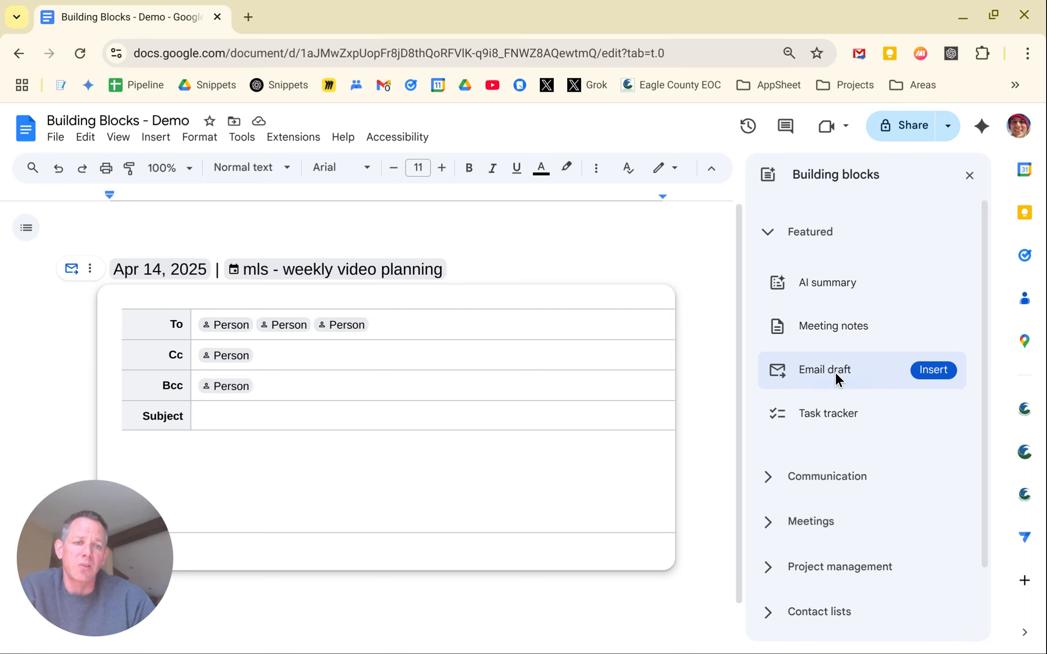
click(835, 371)
scroll(539, 386, down, 3)
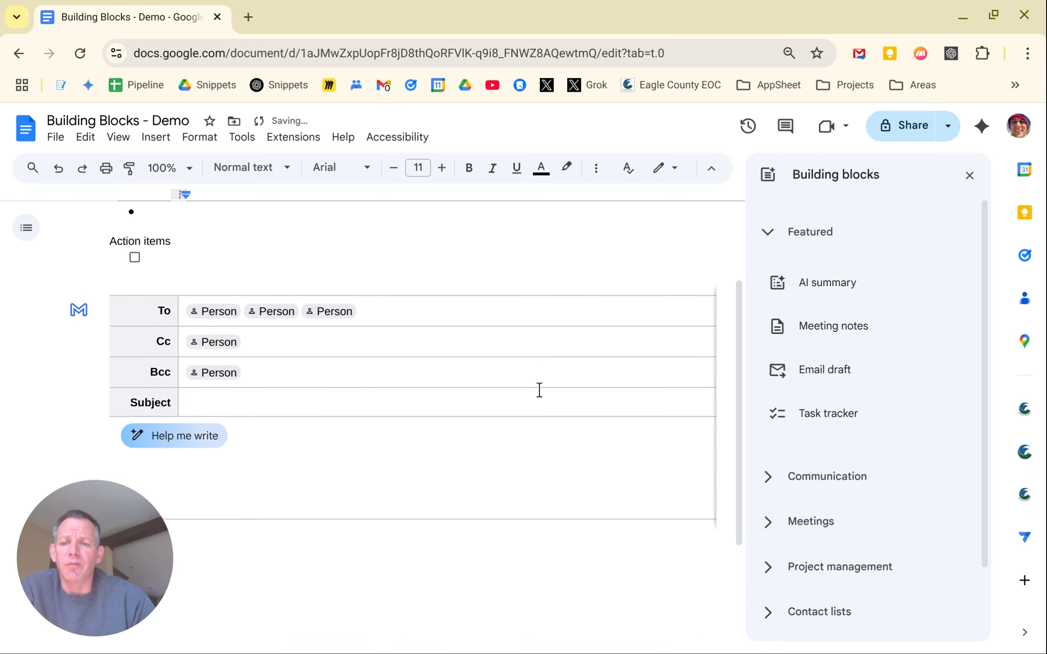
scroll(539, 390, down, 1)
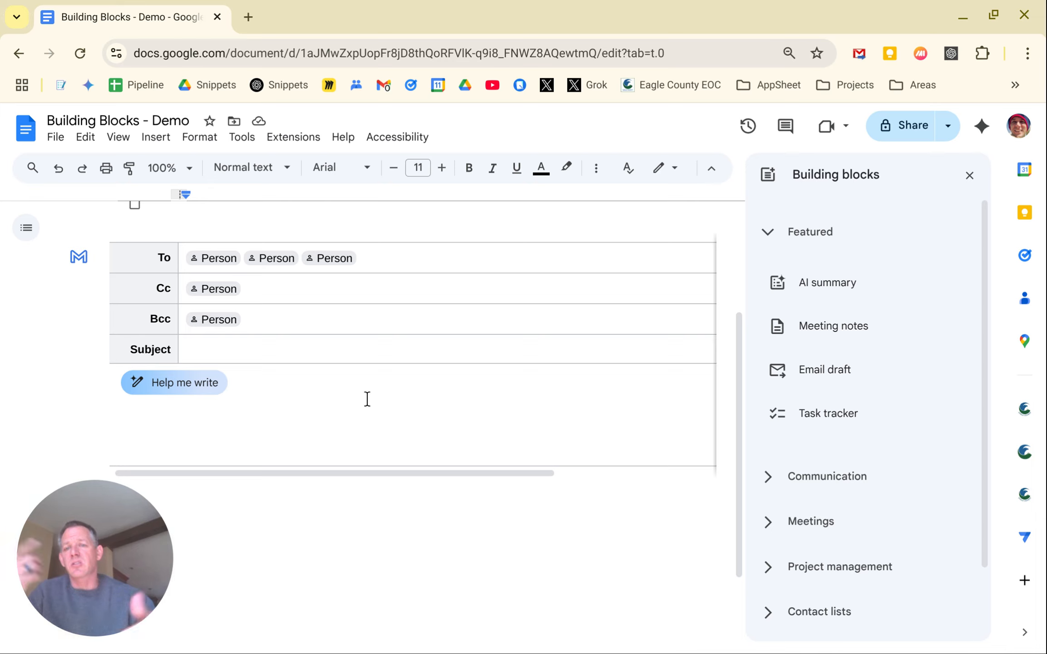
Try the message body and first To recipient chip, then preview the draft in Gmail
click(269, 394)
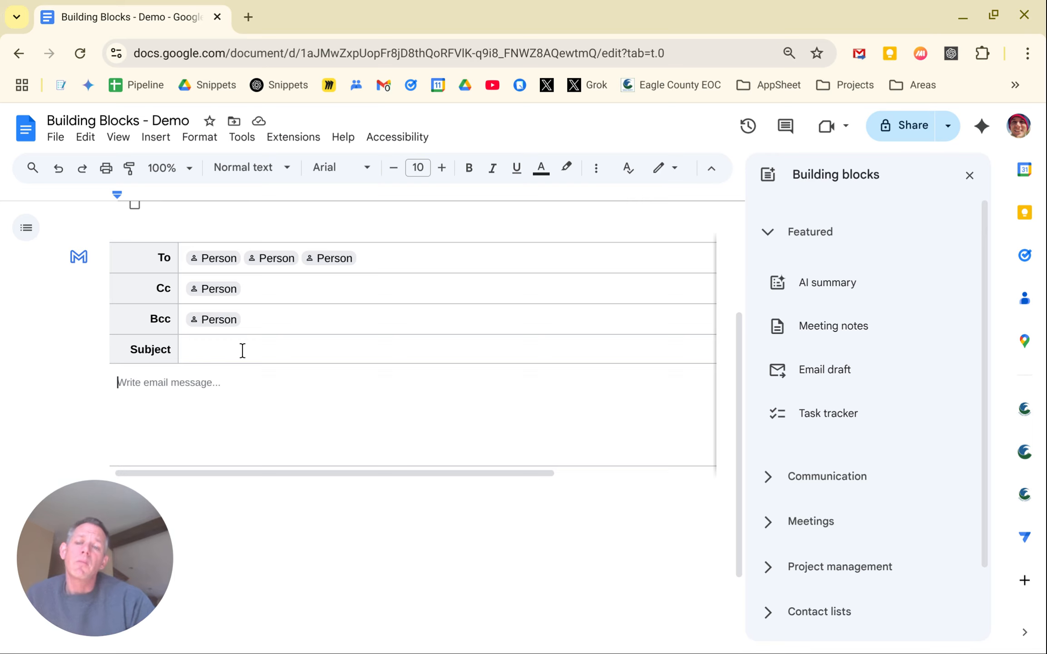
click(222, 259)
key(Escape)
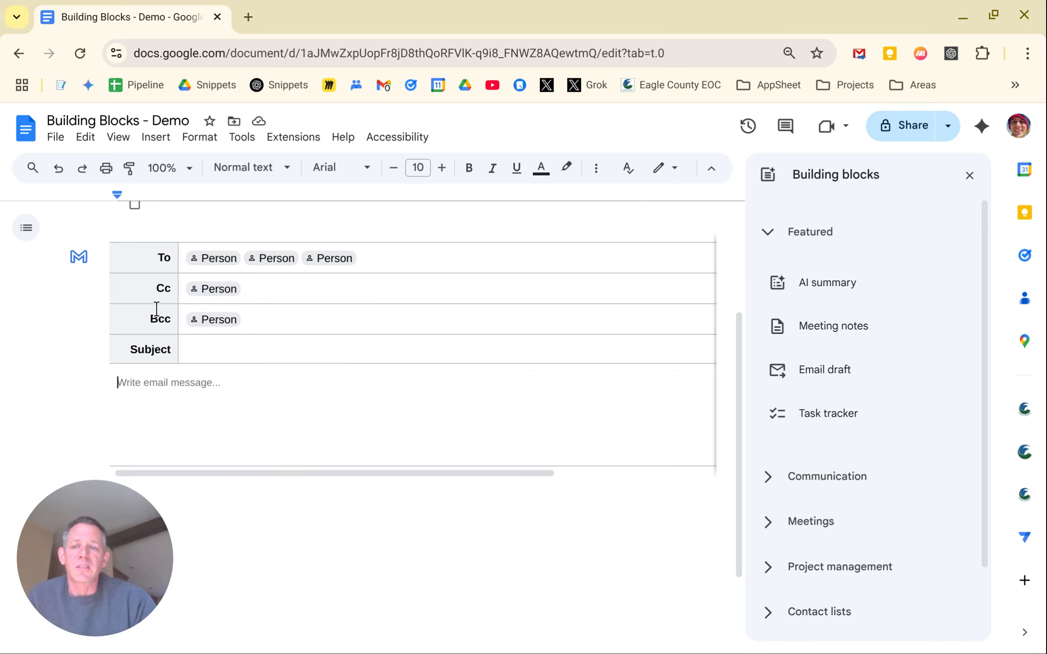
click(79, 258)
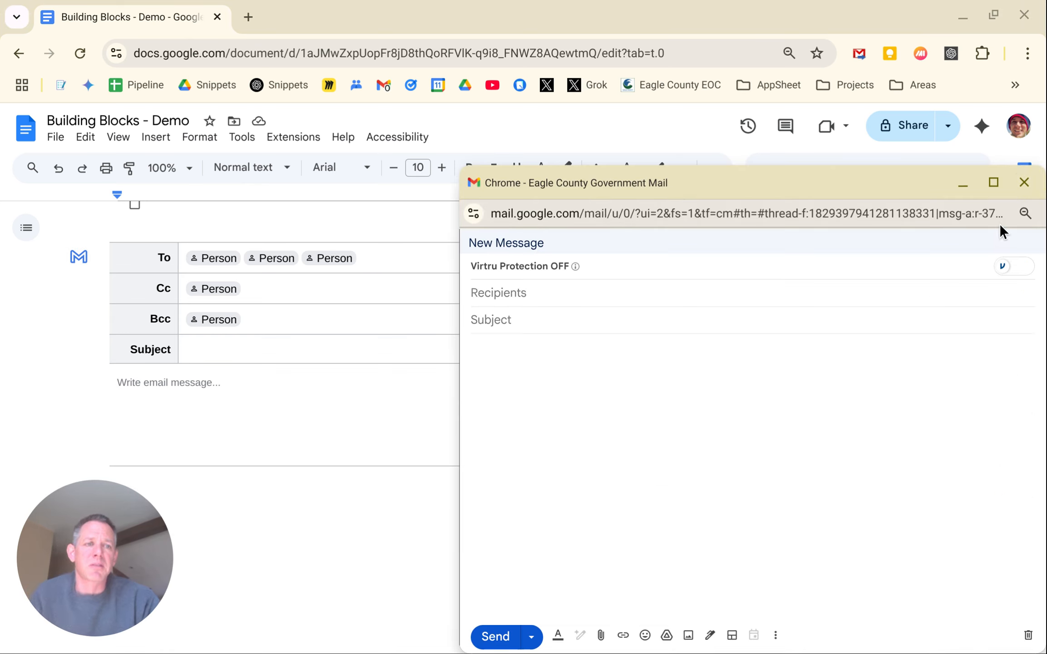
Close the Gmail compose window to return to the document
click(1024, 182)
Insert a Task tracker table below the email draft
mouse_move(845, 402)
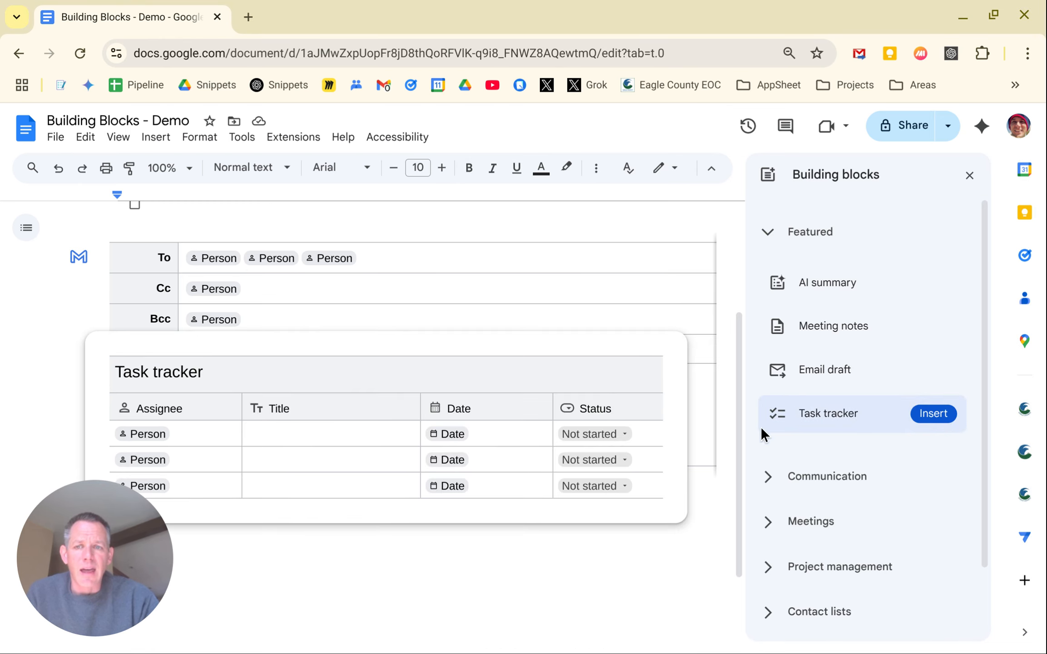
click(522, 556)
scroll(522, 557, down, 3)
mouse_move(855, 416)
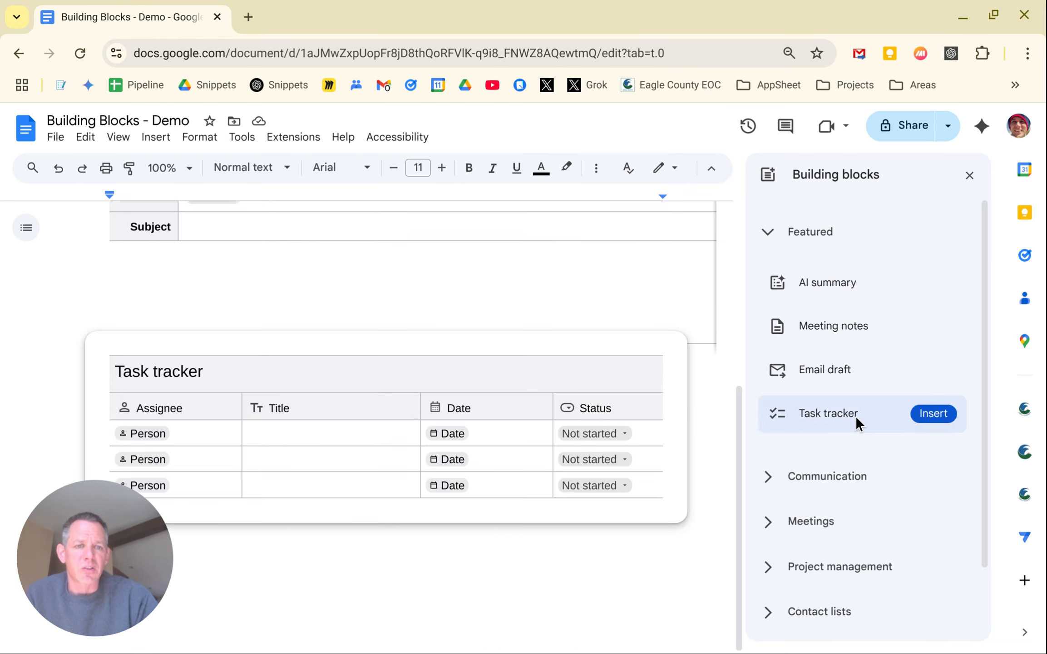
click(927, 412)
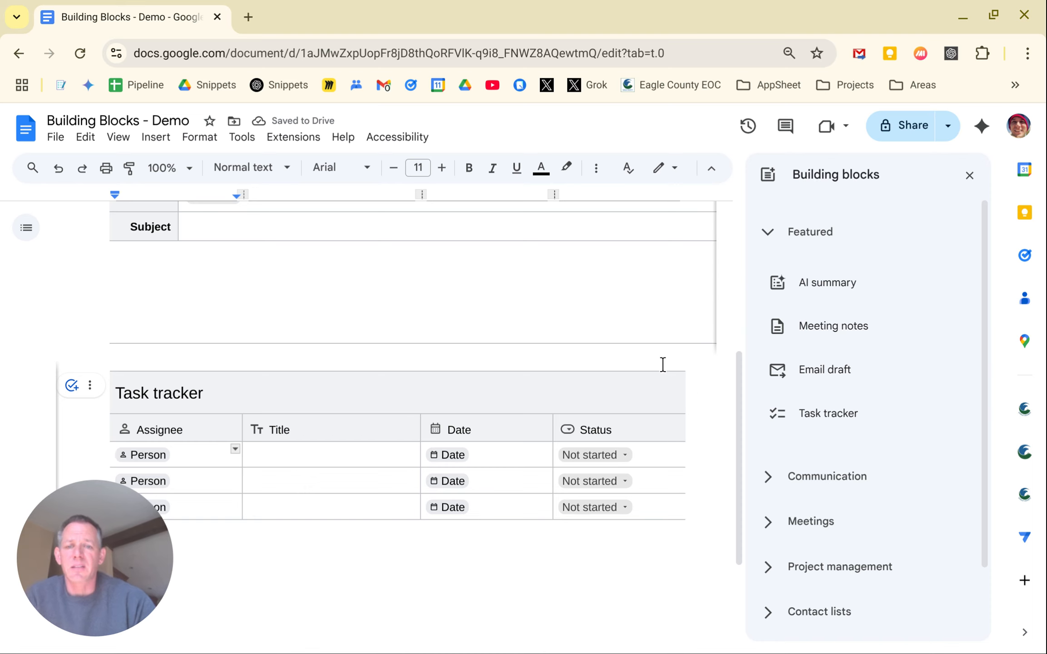
scroll(591, 358, down, 2)
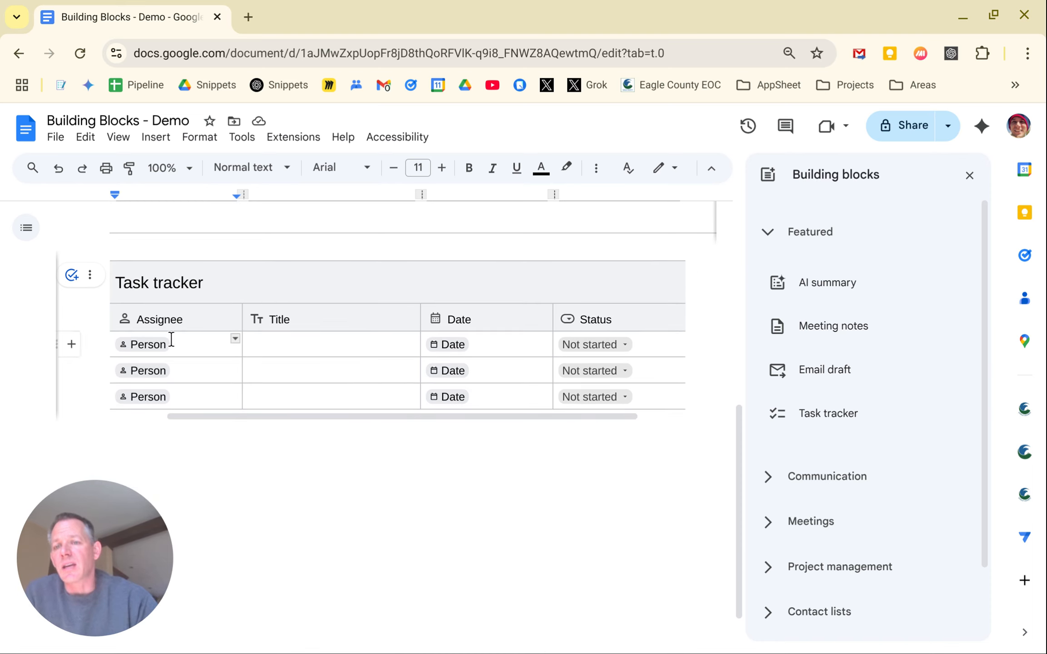
Explore the first task's Title, Date and Status choices, then leave the table
click(281, 347)
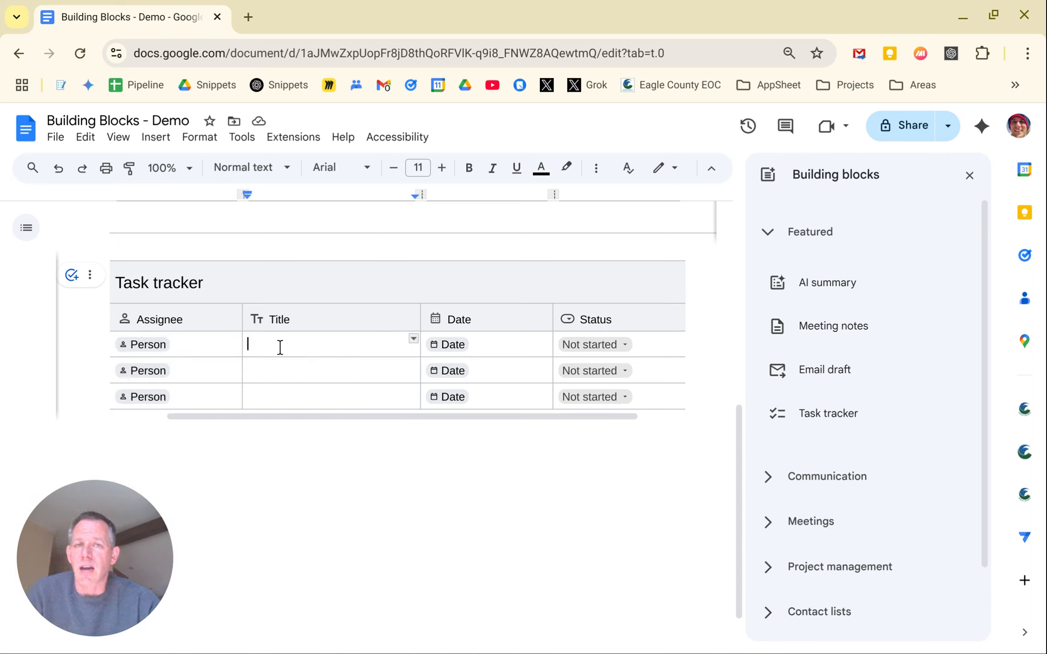
click(440, 346)
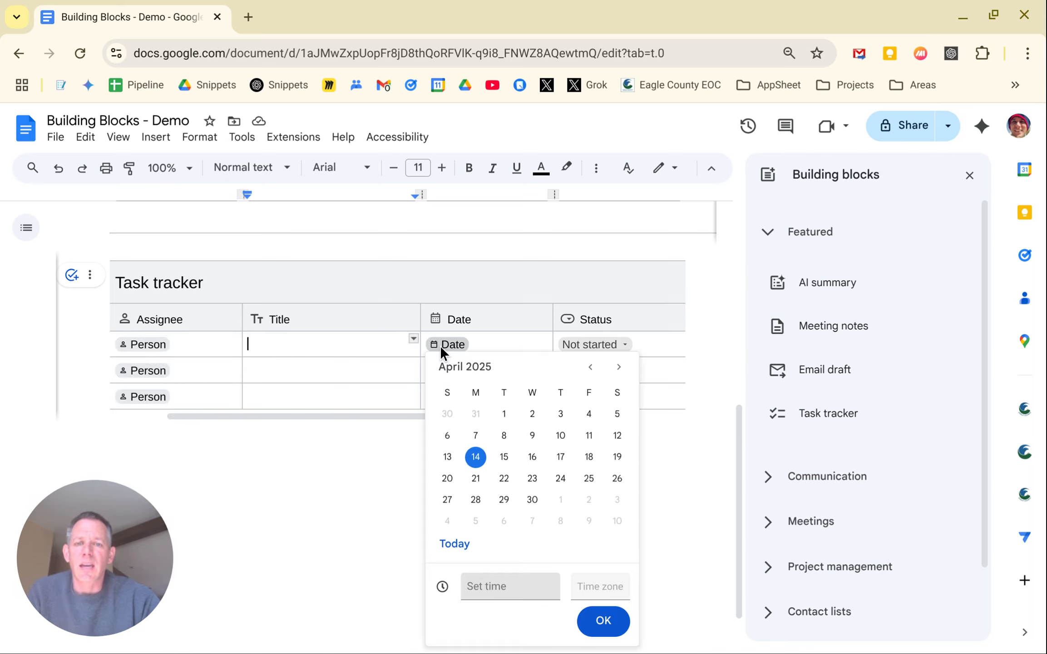
scroll(508, 414, down, 1)
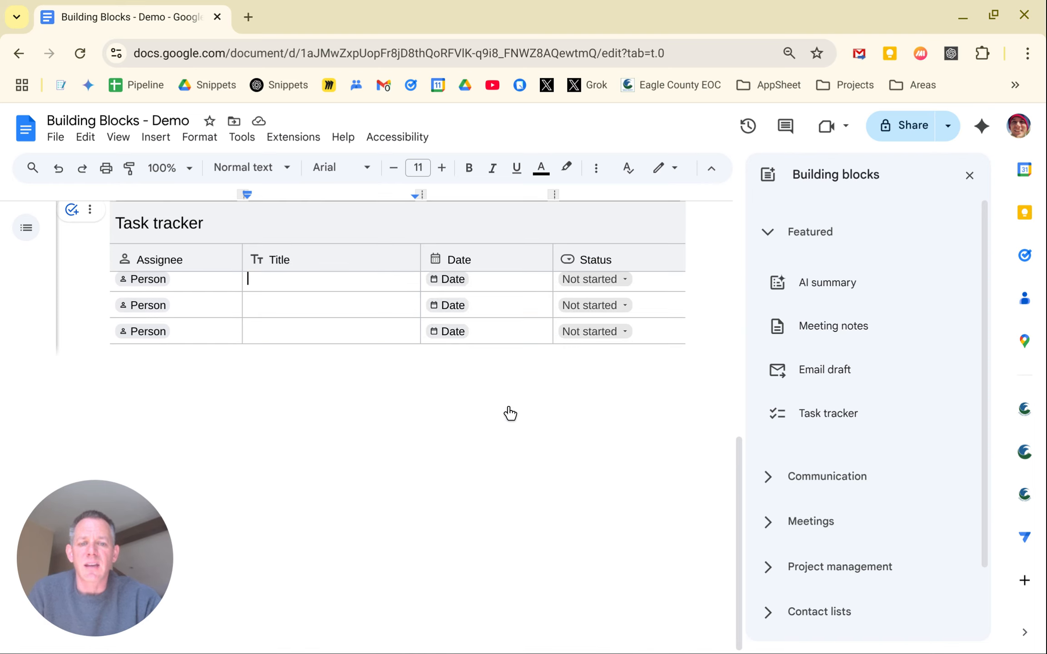
click(444, 309)
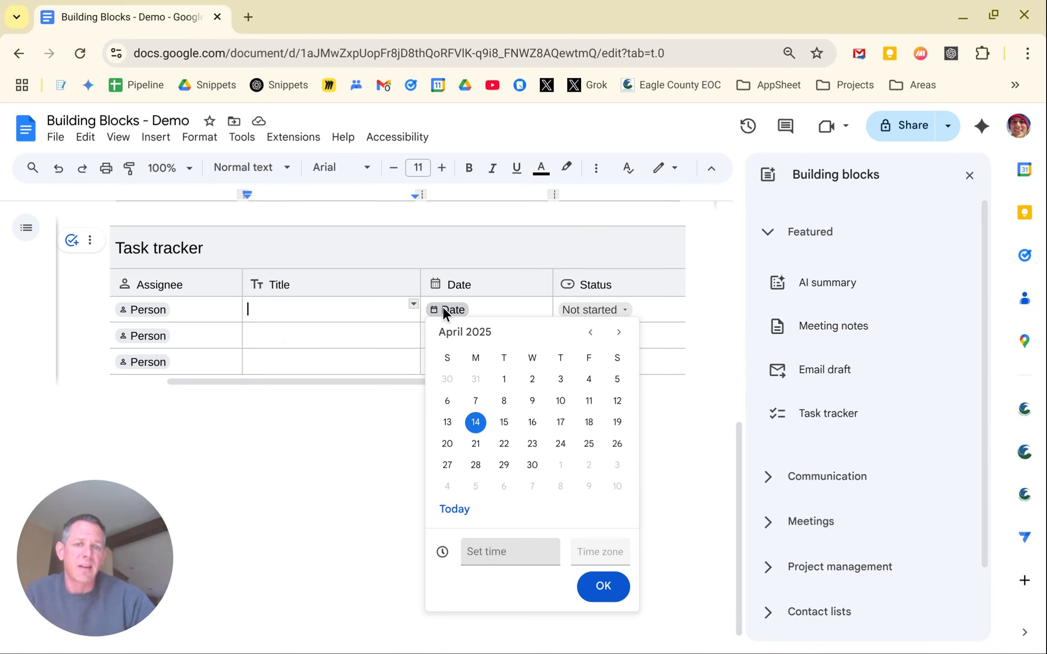
click(585, 312)
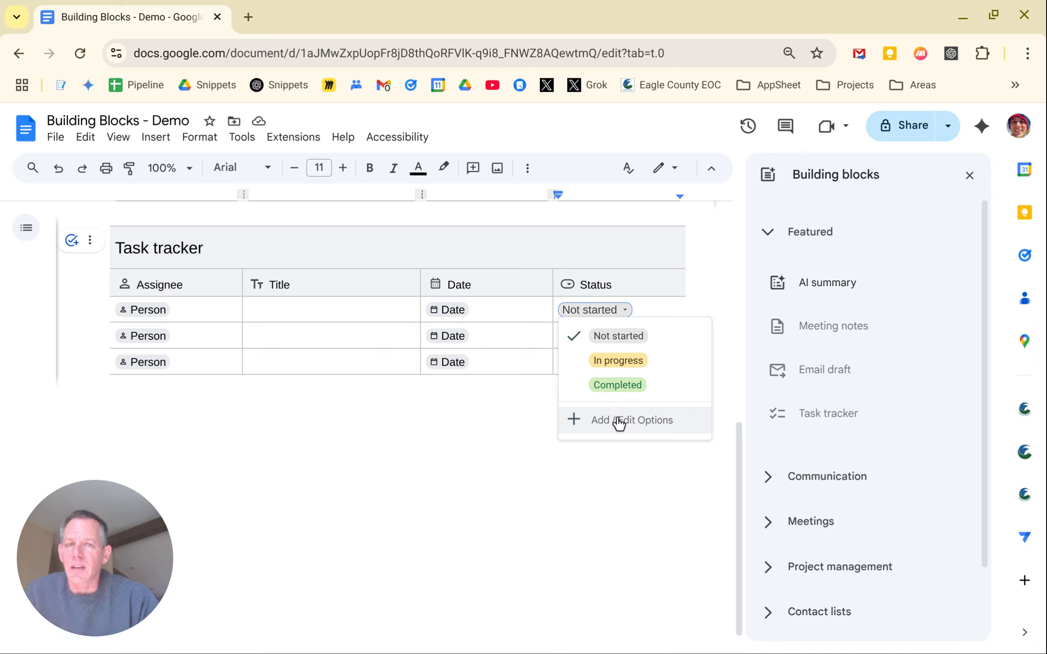
click(553, 482)
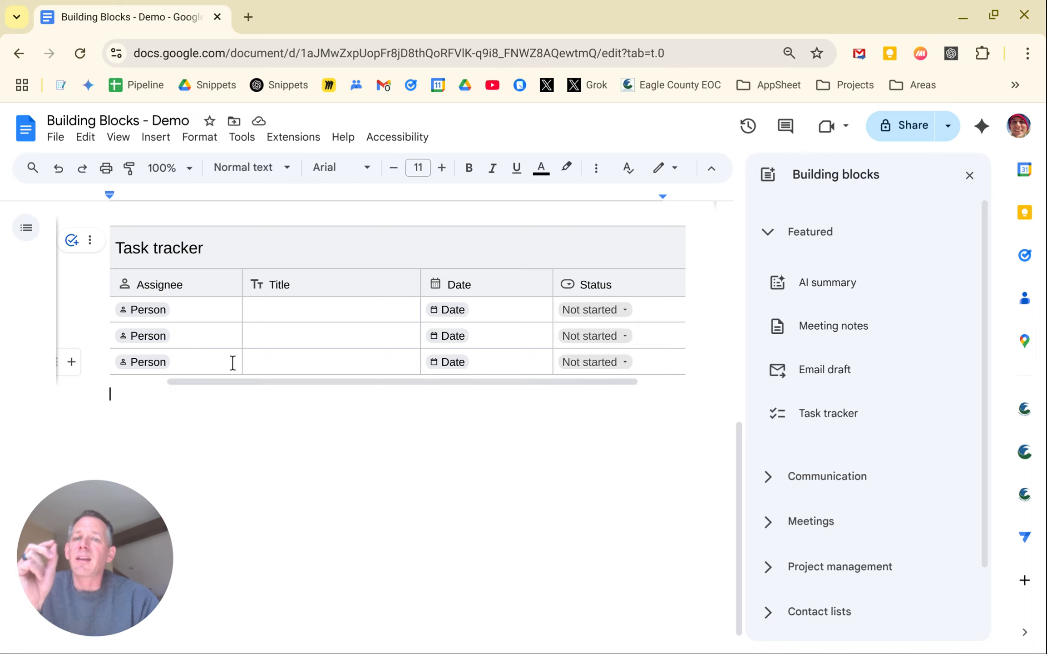
Fill the first task row with an assignee, title 'test' and date Apr 14
click(154, 305)
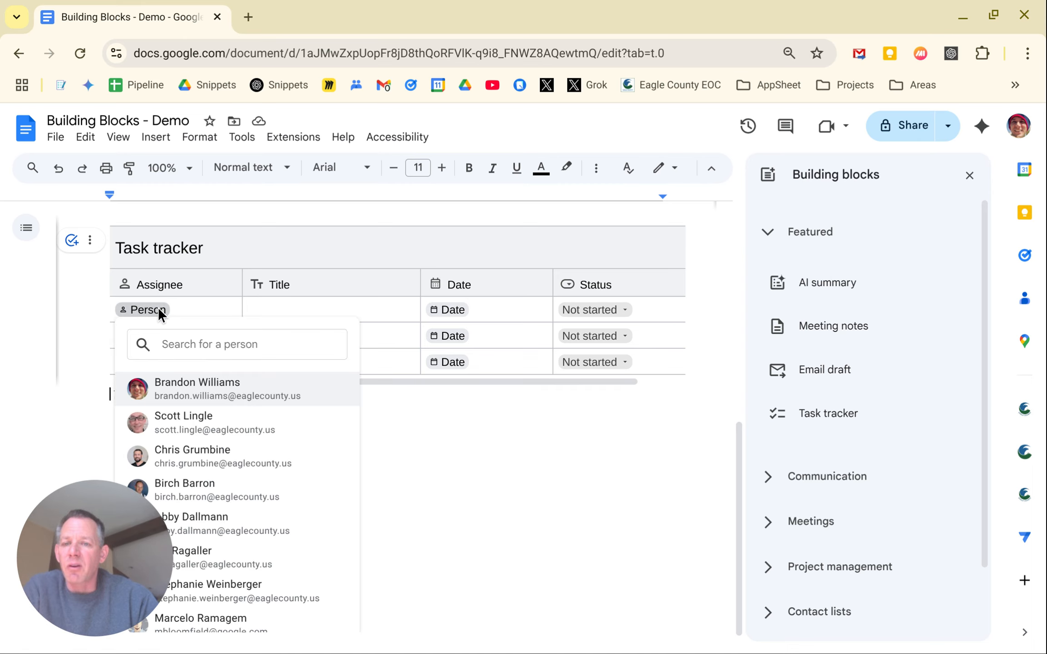
click(190, 392)
click(284, 314)
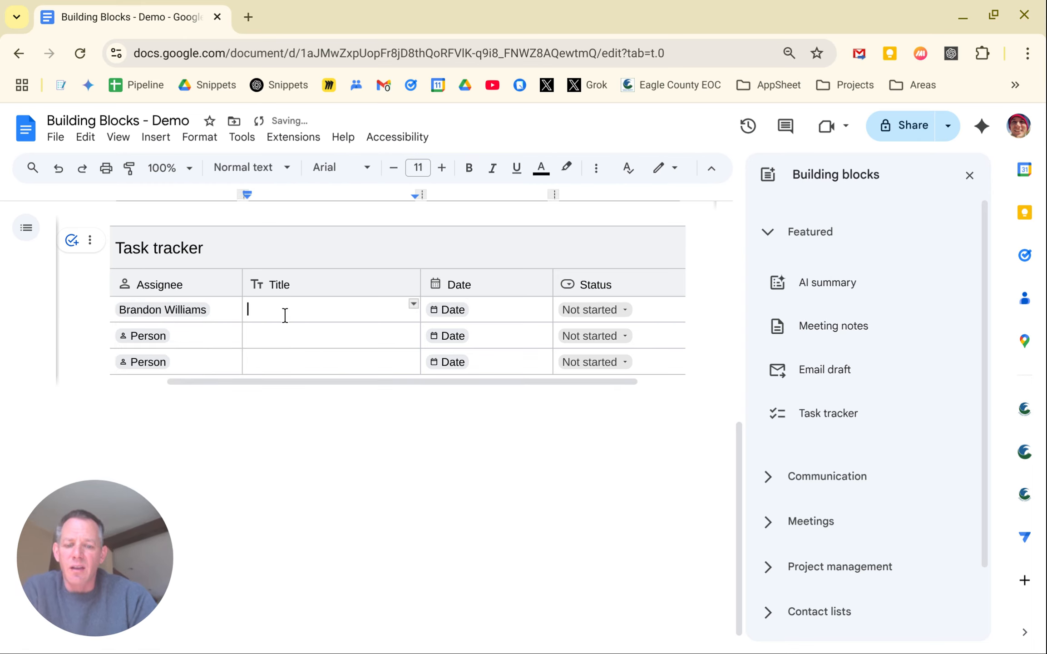
text(test)
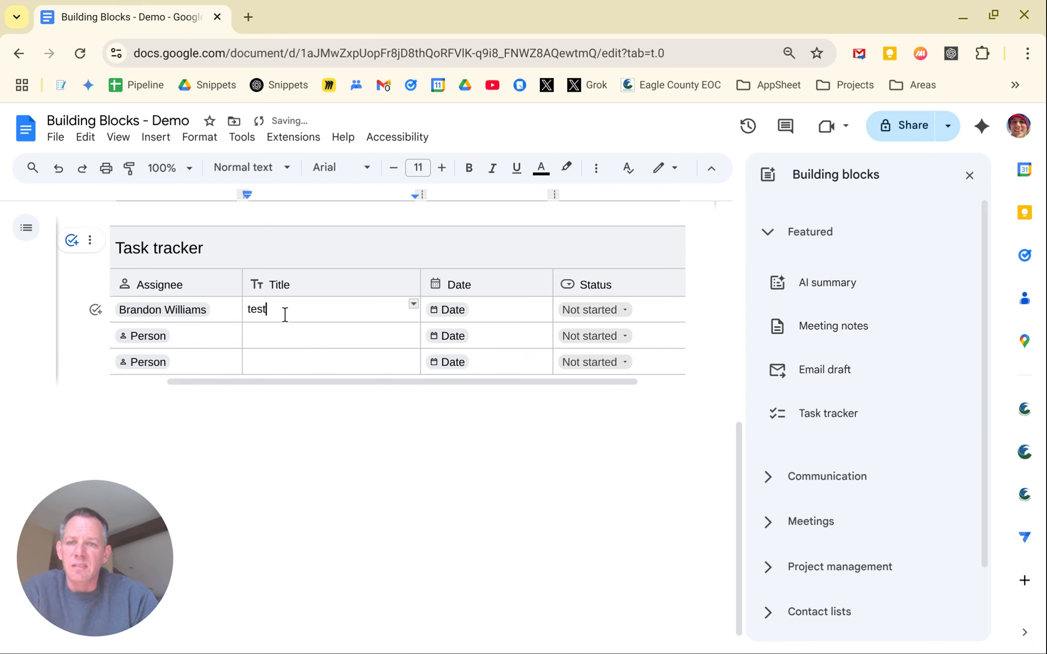
click(454, 310)
click(477, 420)
click(603, 586)
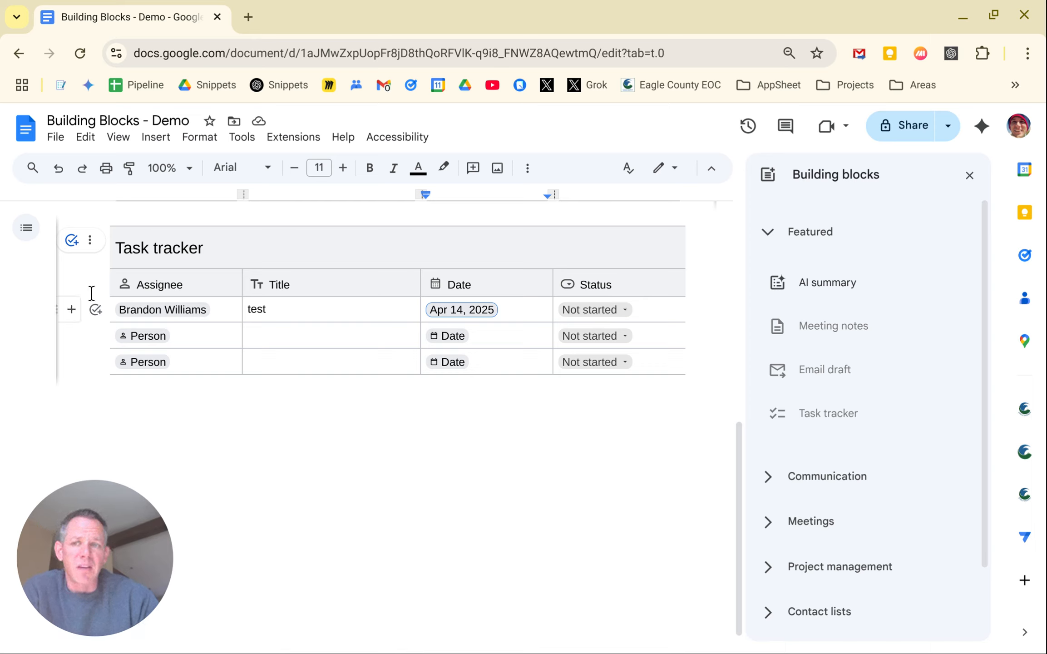
Turn the filled row into an assigned task and close its details
click(71, 243)
mouse_move(100, 320)
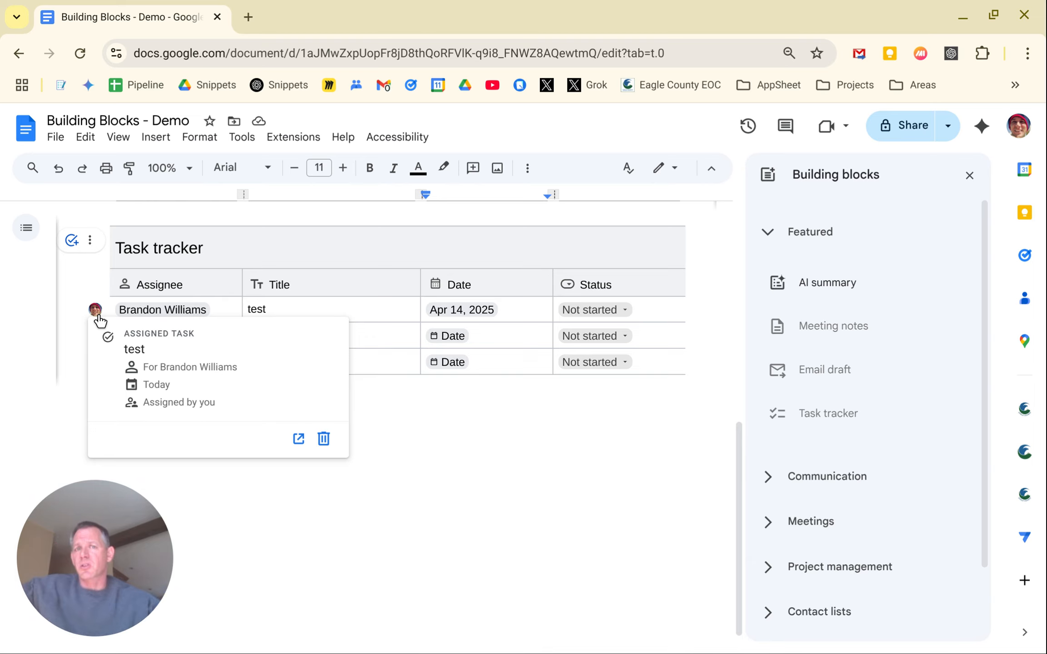
click(464, 525)
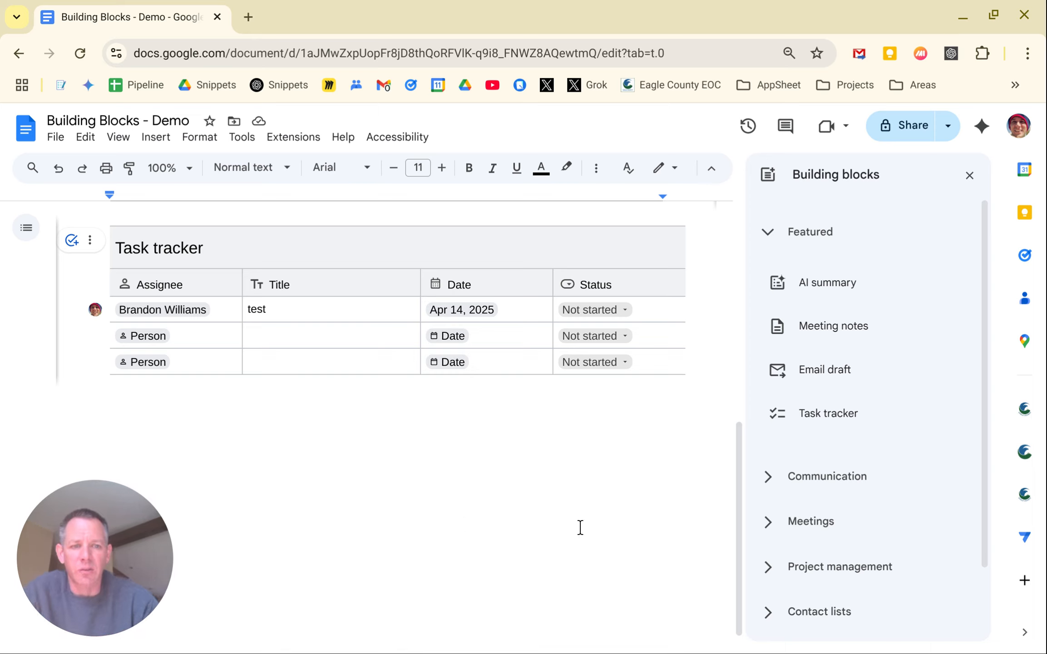
Insert a Calendar event draft table from Communication > Meetings in the Building blocks panel
scroll(866, 484, down, 2)
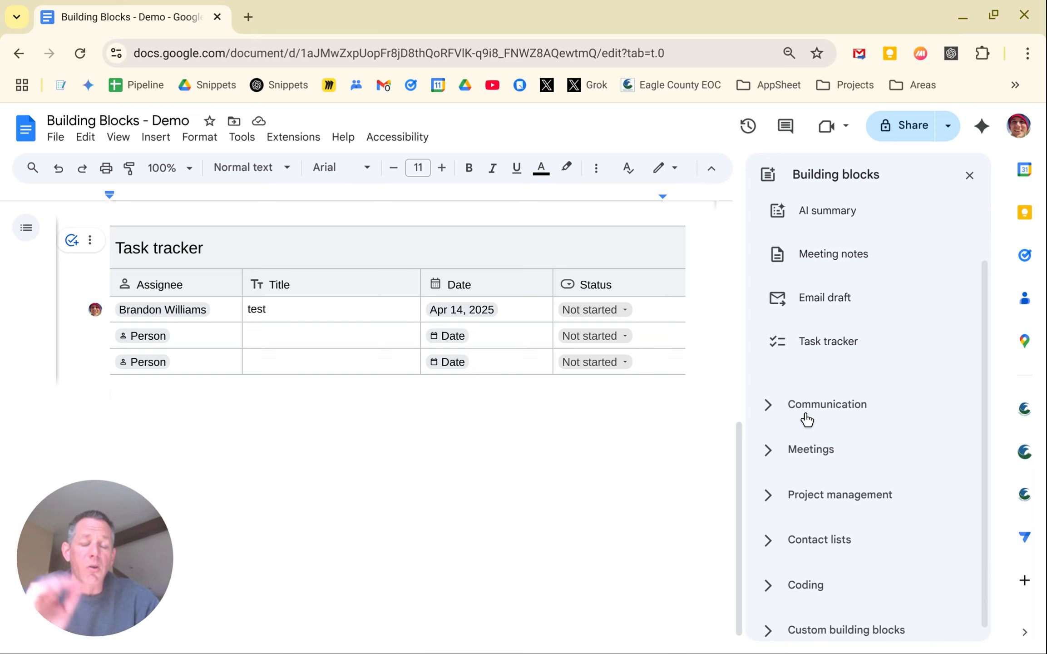
click(784, 415)
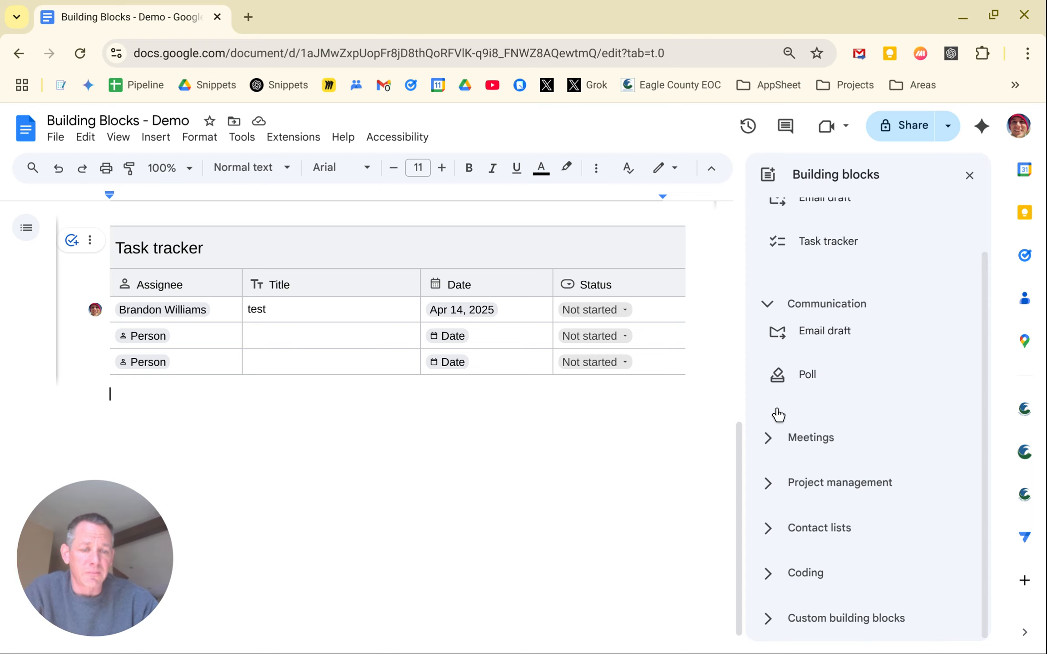
mouse_move(822, 390)
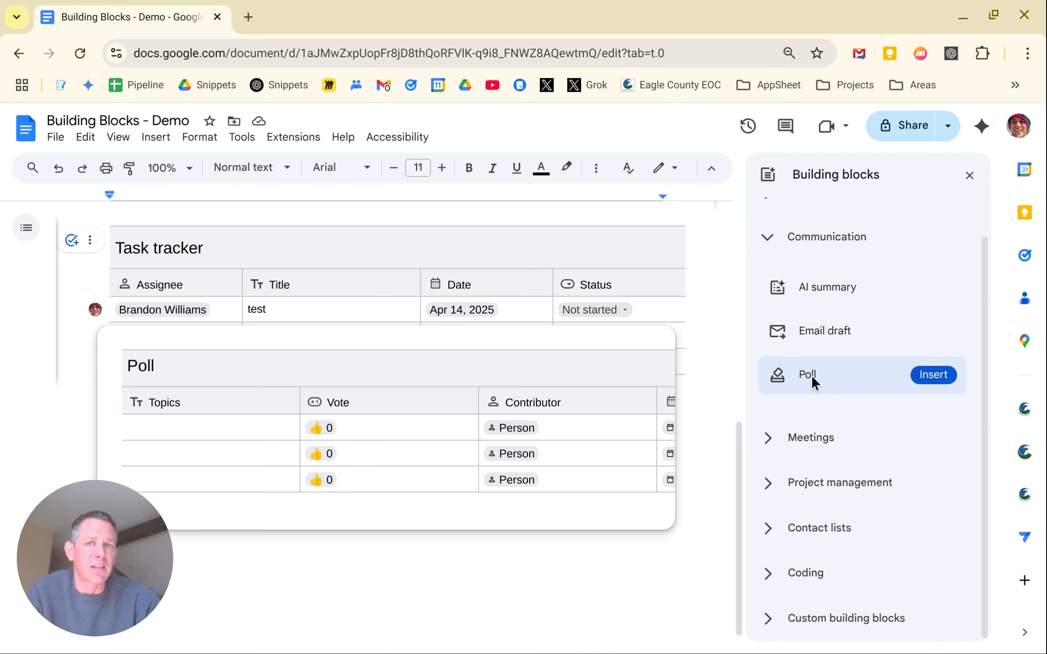
click(804, 439)
mouse_move(866, 390)
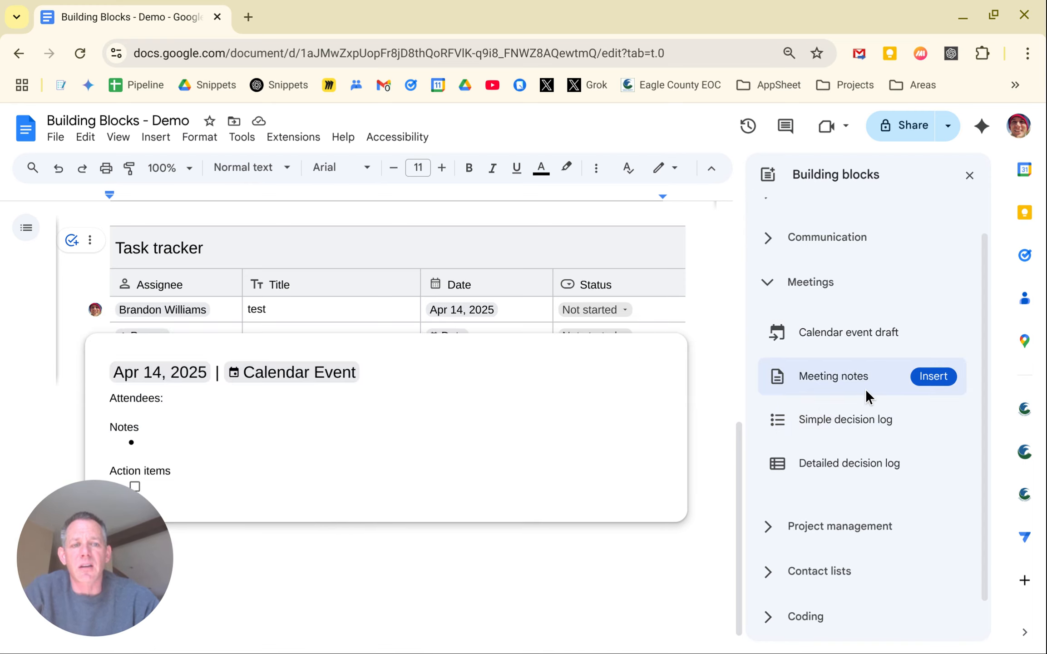
mouse_move(853, 344)
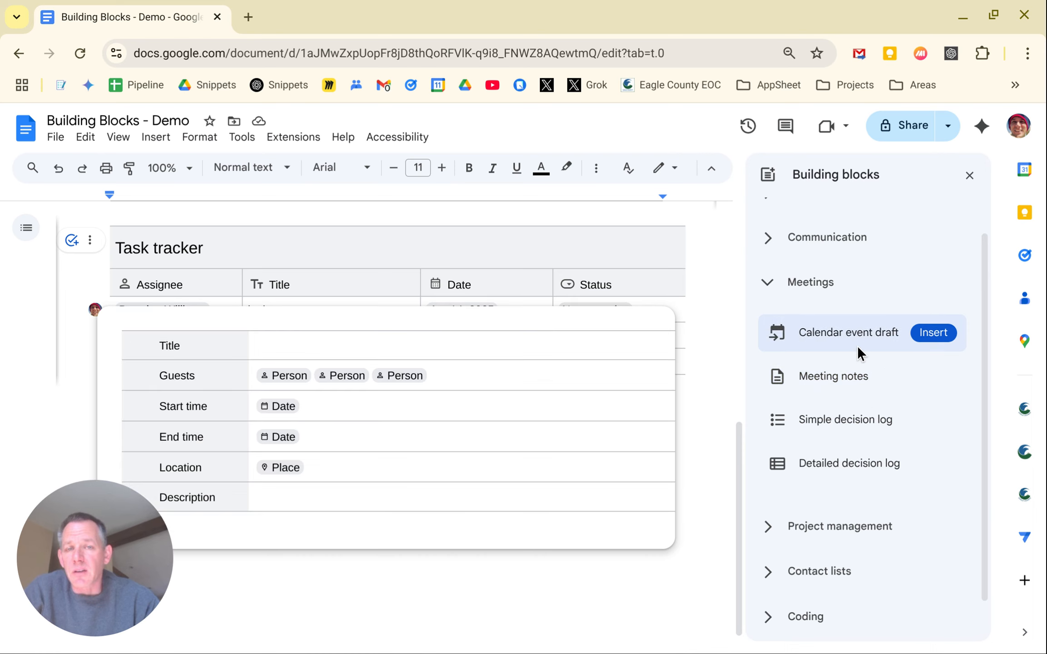
click(857, 345)
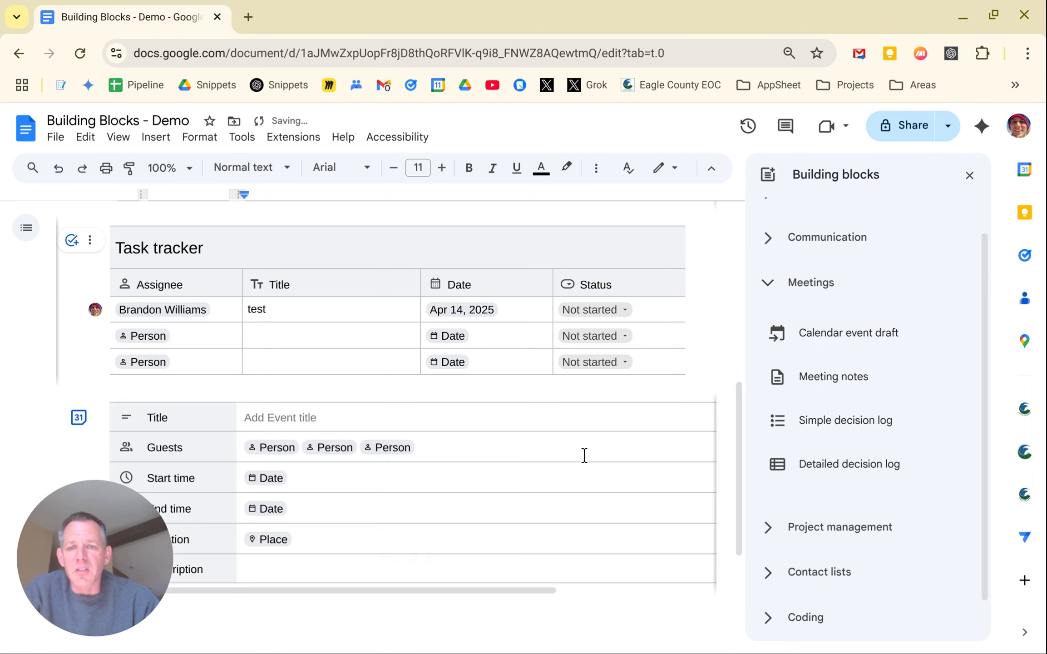
scroll(591, 459, down, 2)
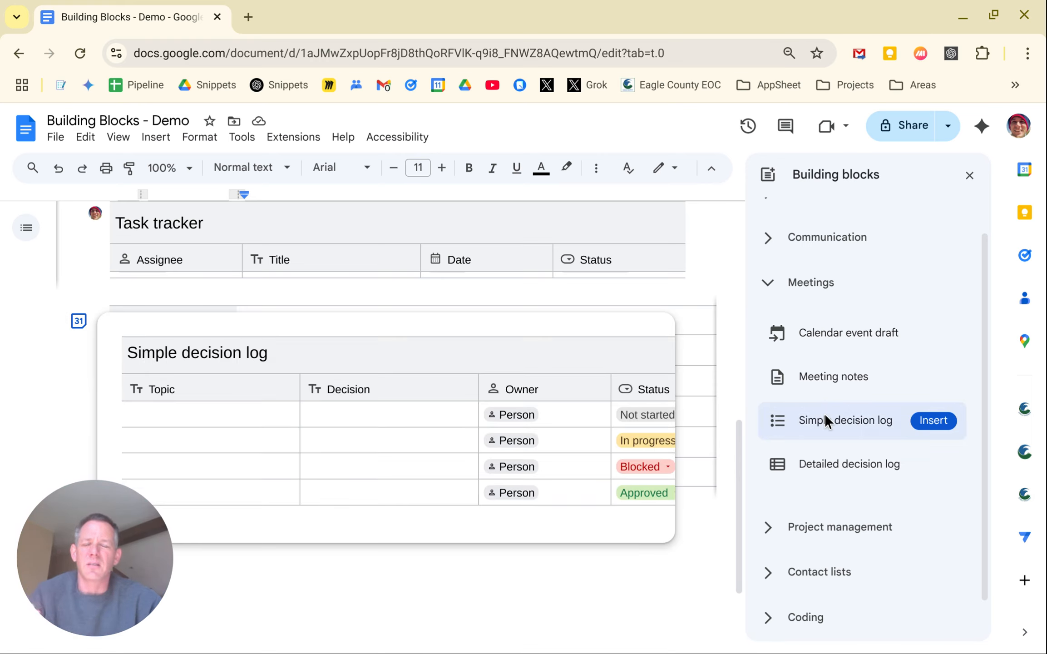
Expand Project management and preview the Team directory and Review tracker templates
mouse_move(831, 471)
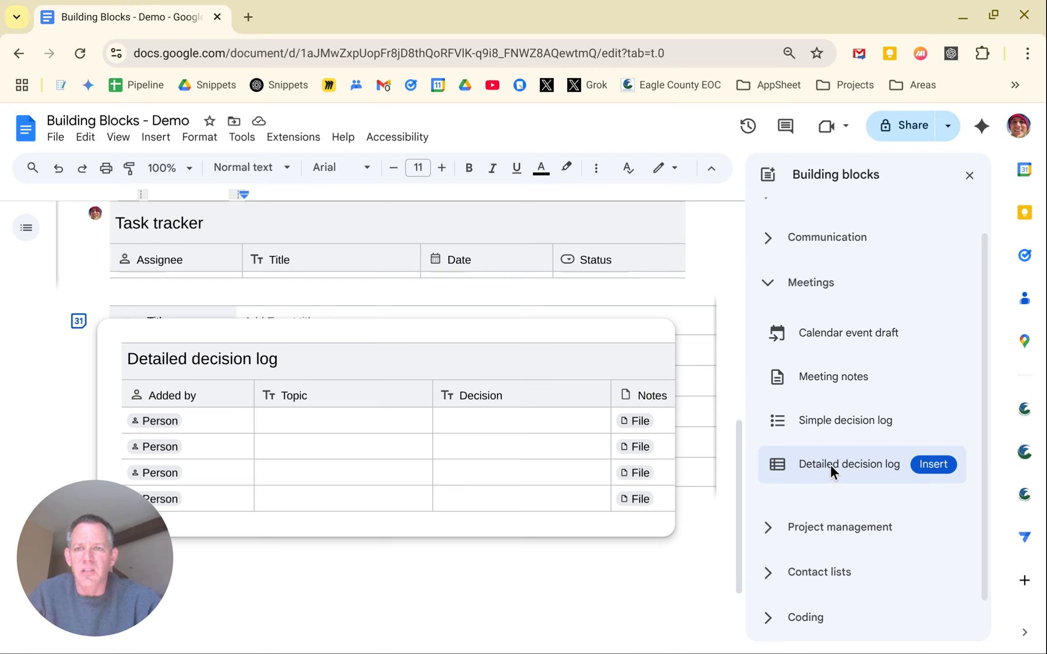
click(826, 526)
scroll(840, 463, down, 2)
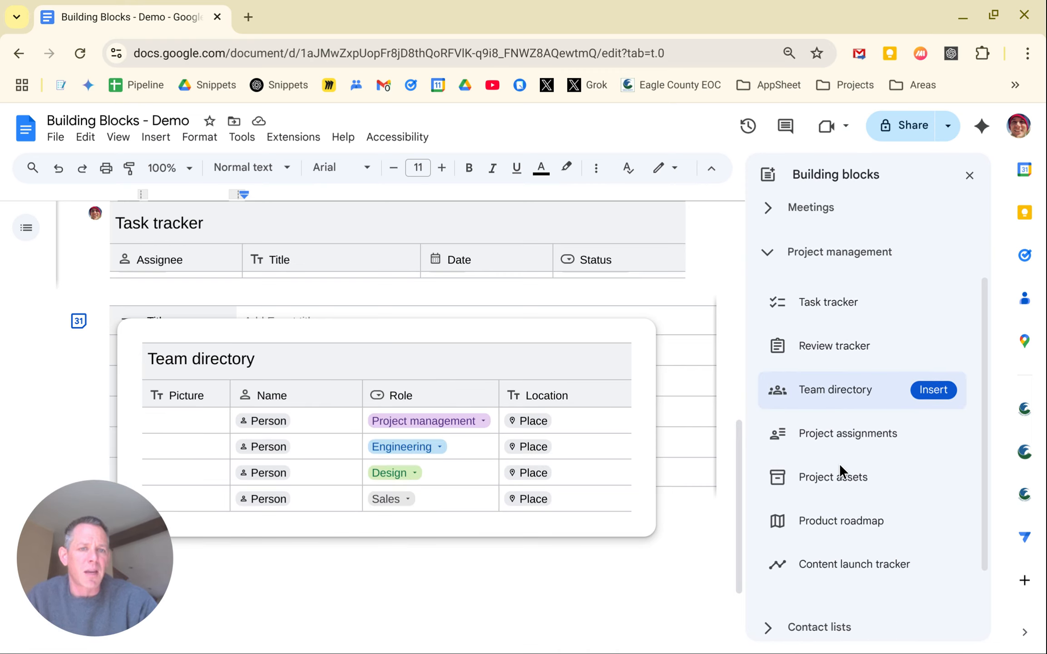
mouse_move(822, 301)
mouse_move(823, 348)
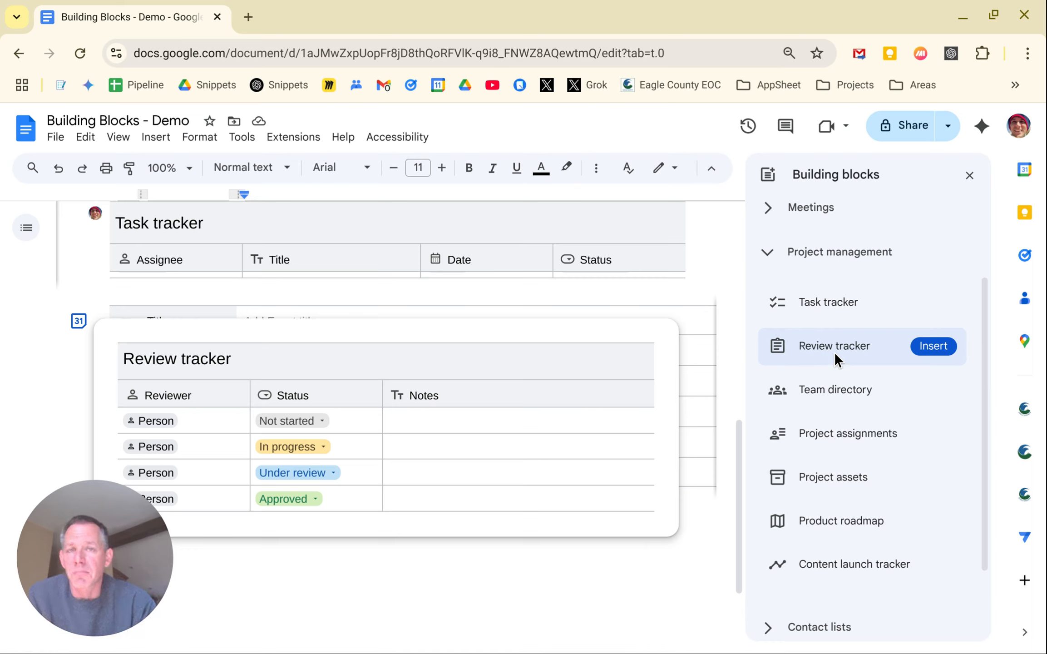
Insert the Team directory table with Picture, Name, Role and Location columns
mouse_move(835, 385)
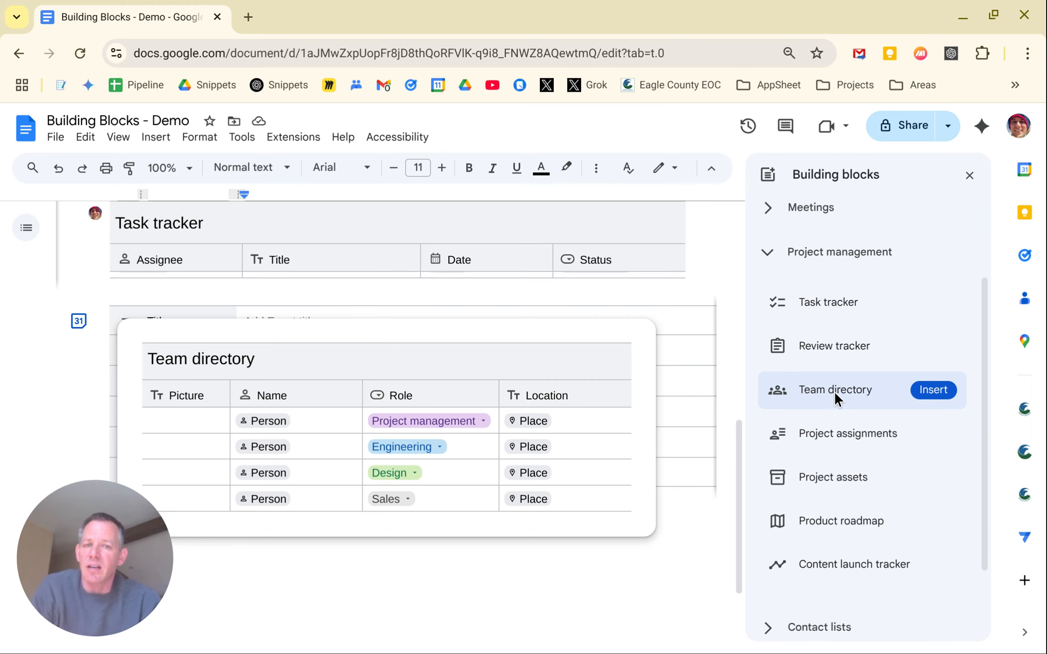
click(806, 390)
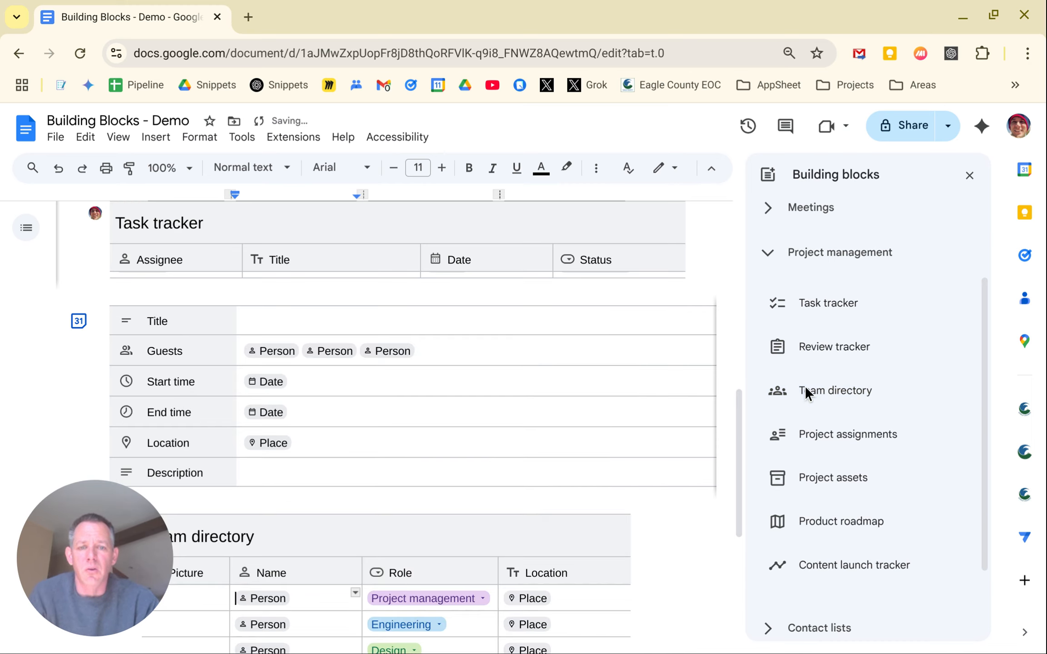
click(531, 598)
key(Escape)
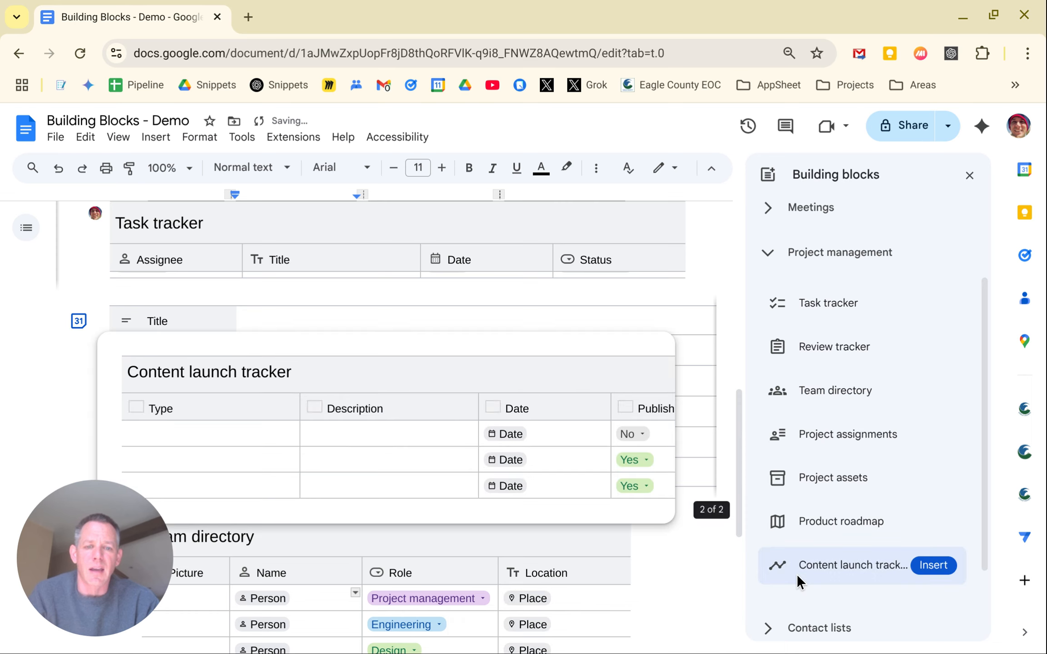
scroll(695, 566, down, 2)
scroll(695, 565, down, 1)
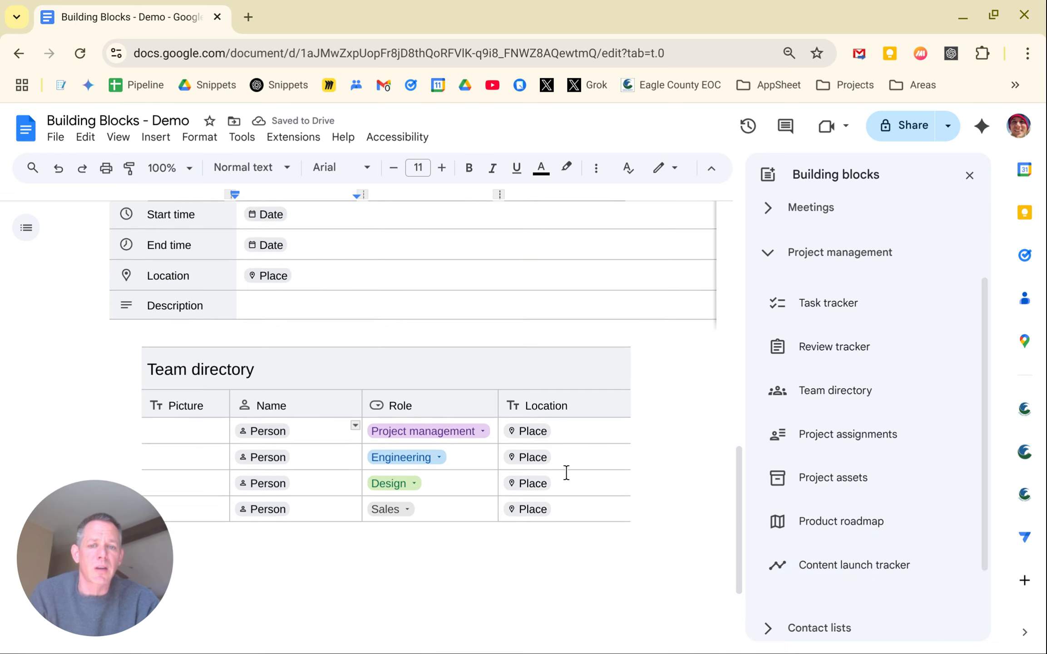
Search for and set the first row's Location to the Eagle, CO street address
click(537, 434)
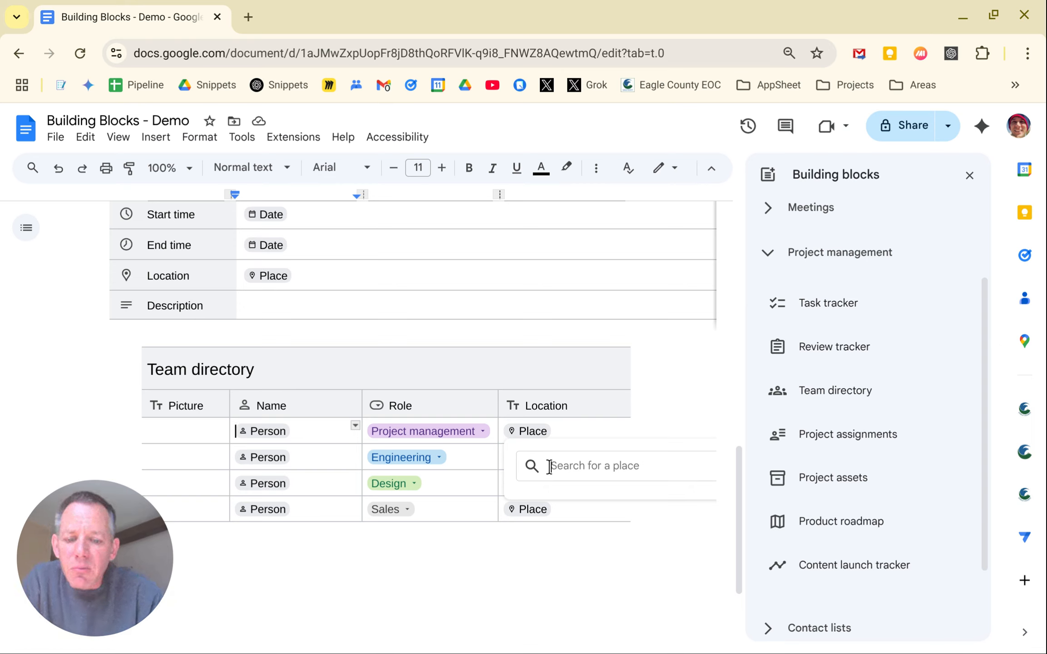
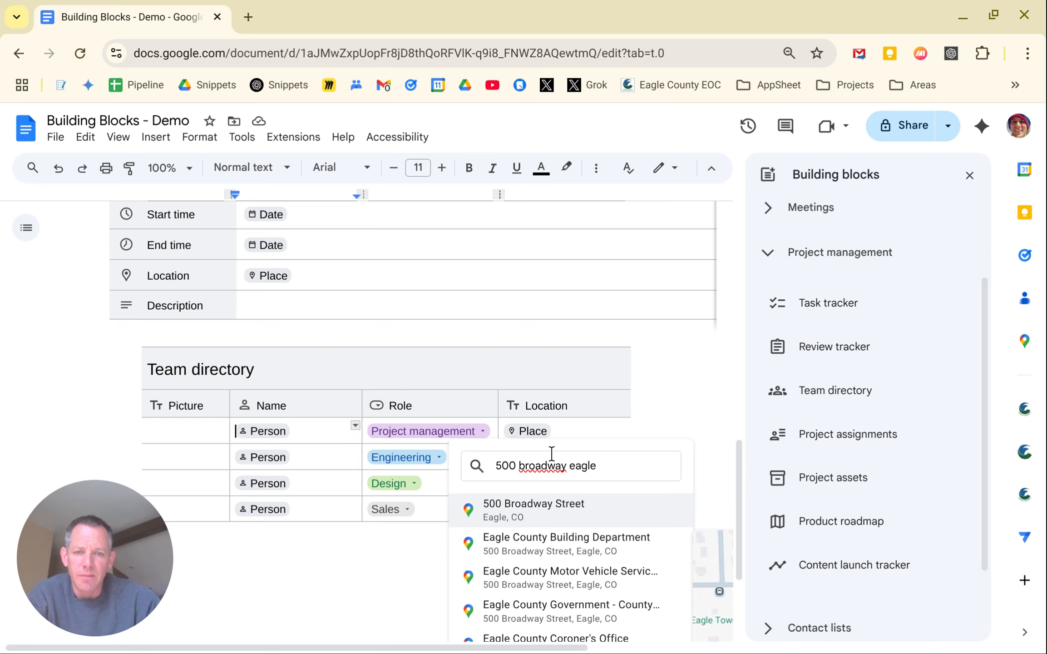
click(528, 516)
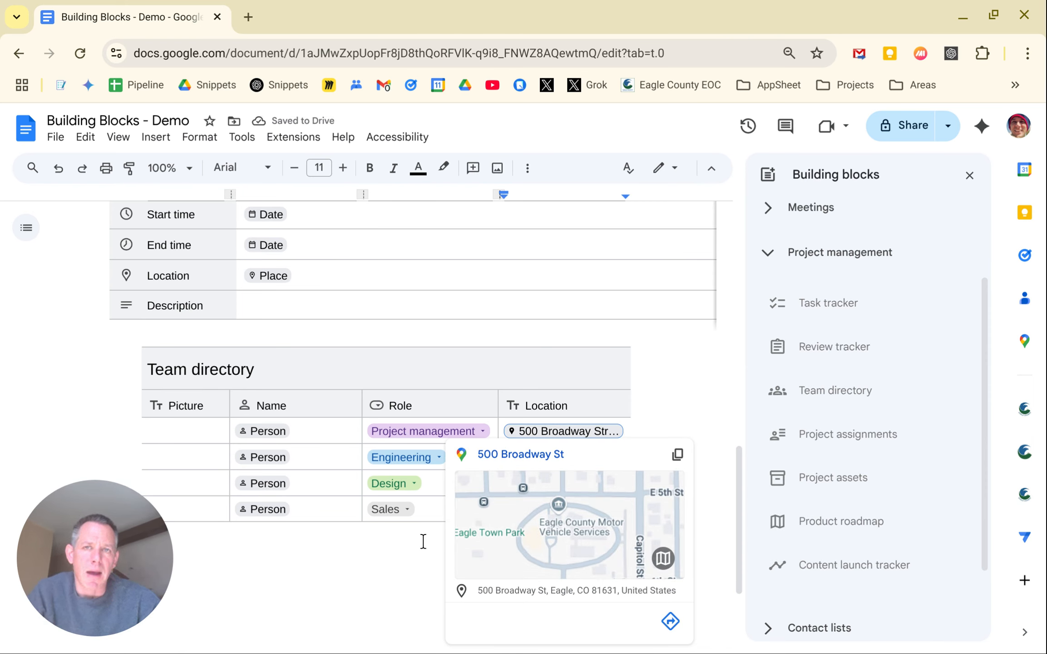
click(421, 568)
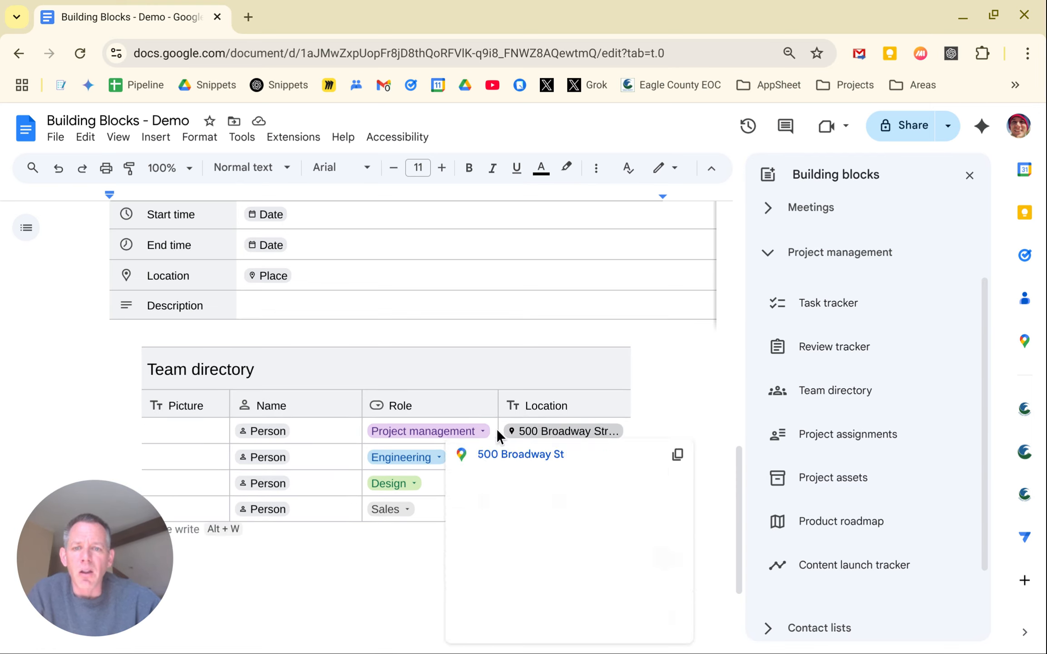
click(511, 403)
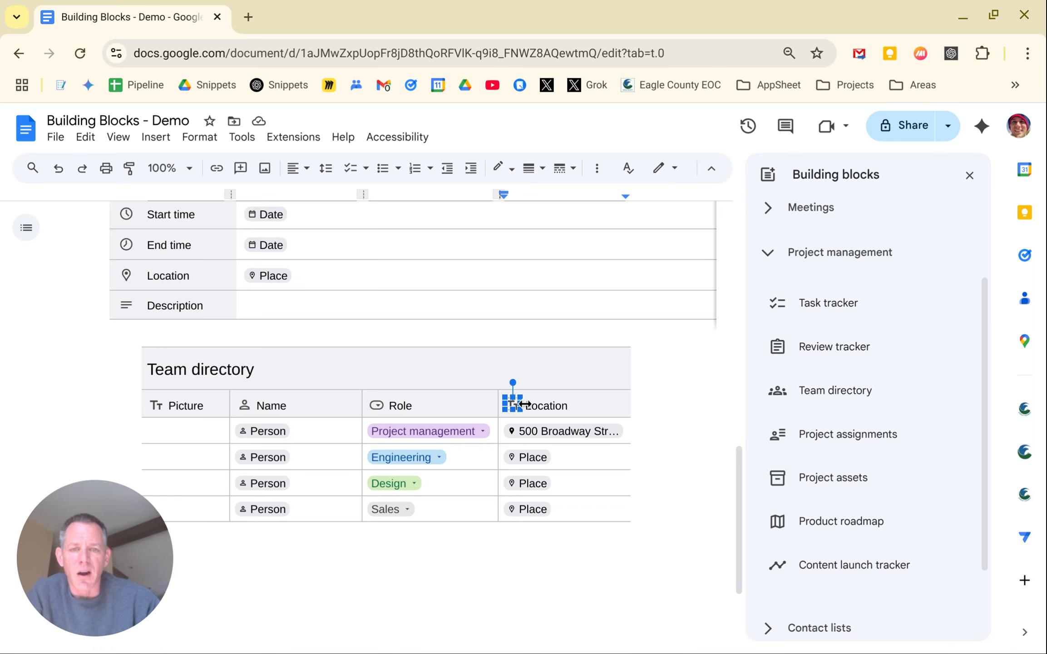
click(575, 405)
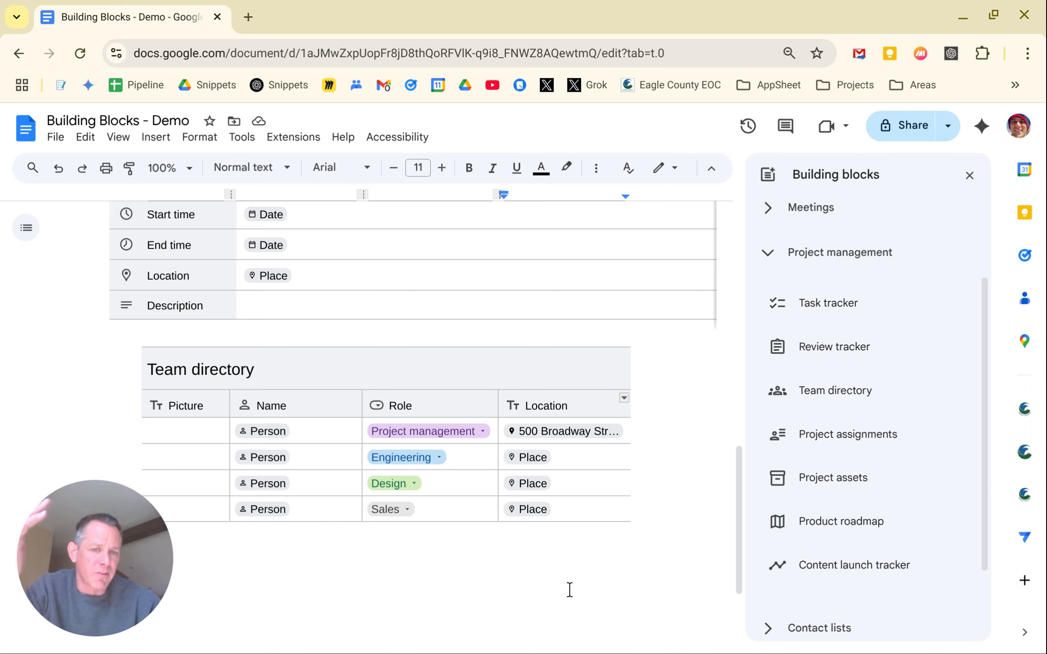
Preview the building-block templates and expand the Contact lists category
mouse_move(853, 439)
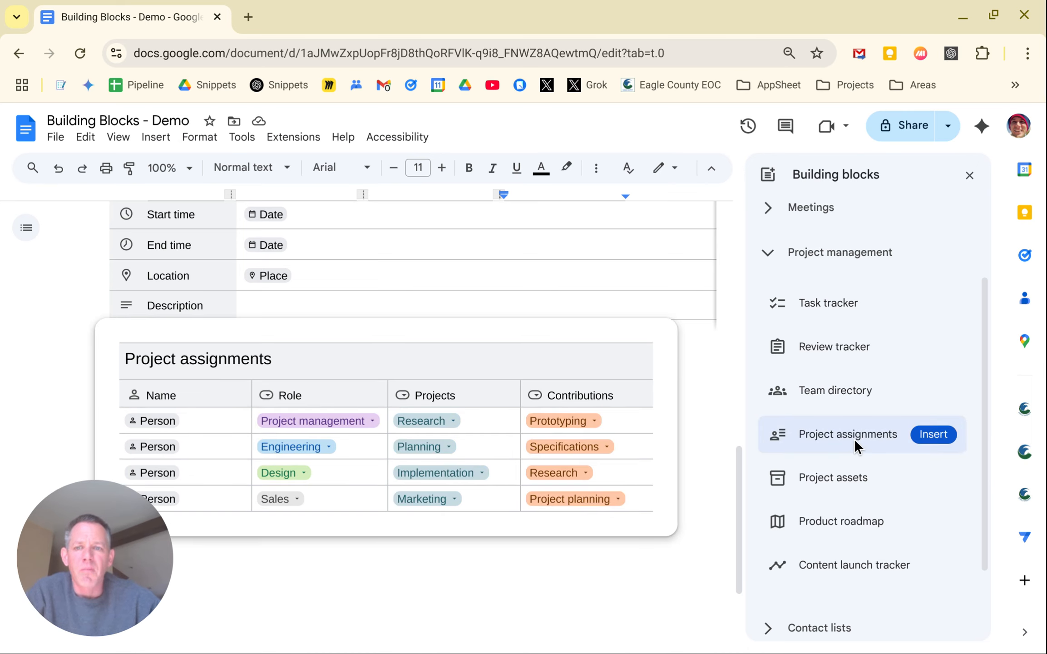
mouse_move(843, 465)
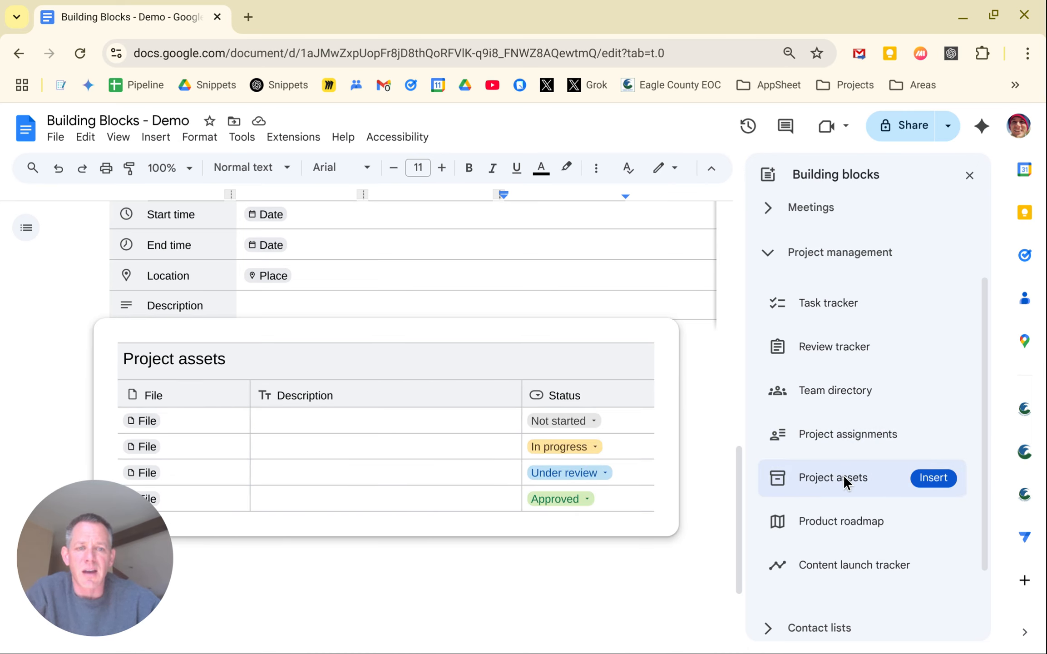
mouse_move(830, 520)
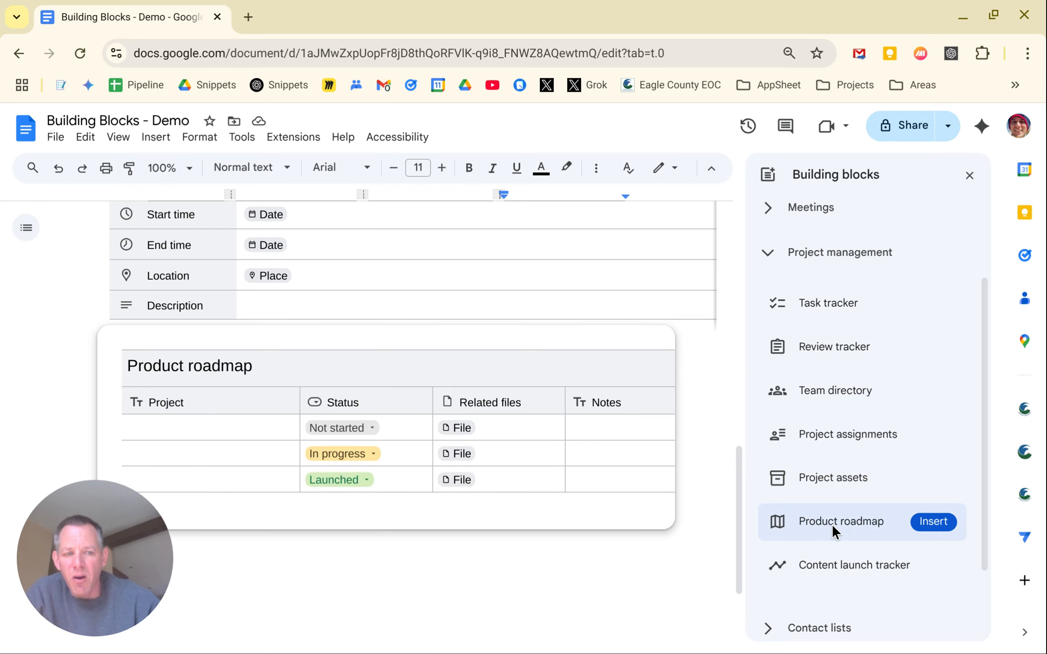
mouse_move(824, 564)
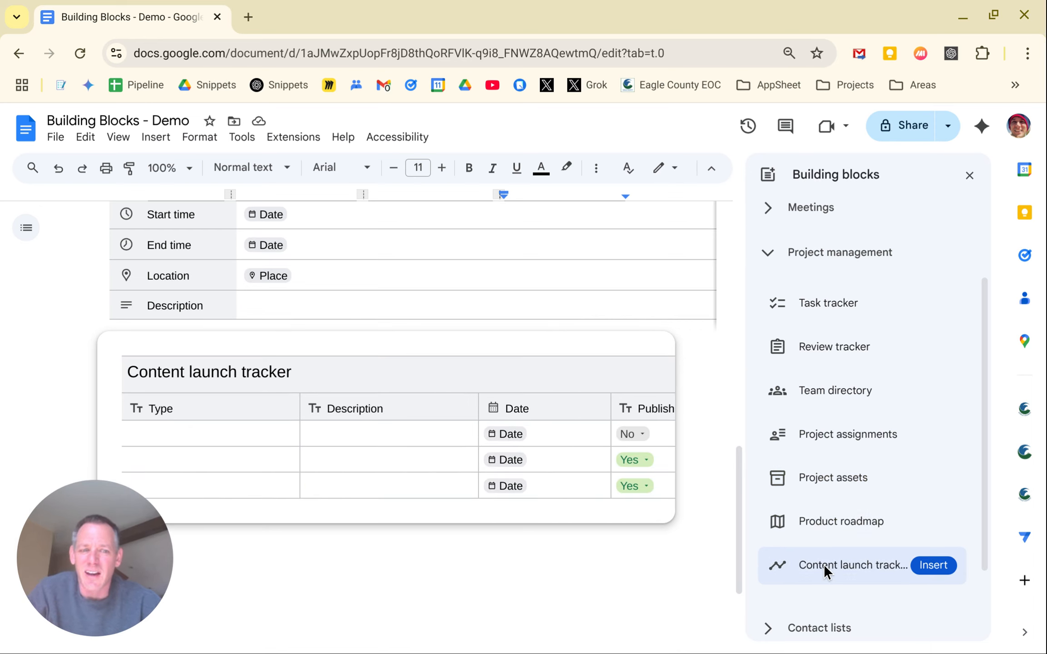
scroll(824, 564, down, 2)
click(771, 562)
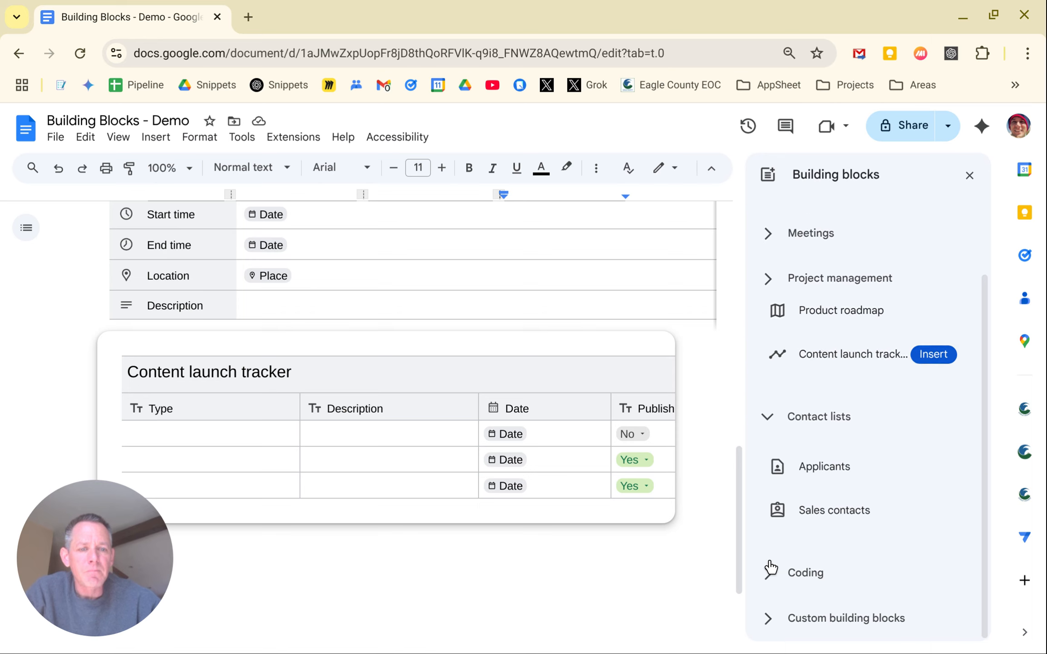
Expand the Coding category, then open Custom building blocks
mouse_move(812, 425)
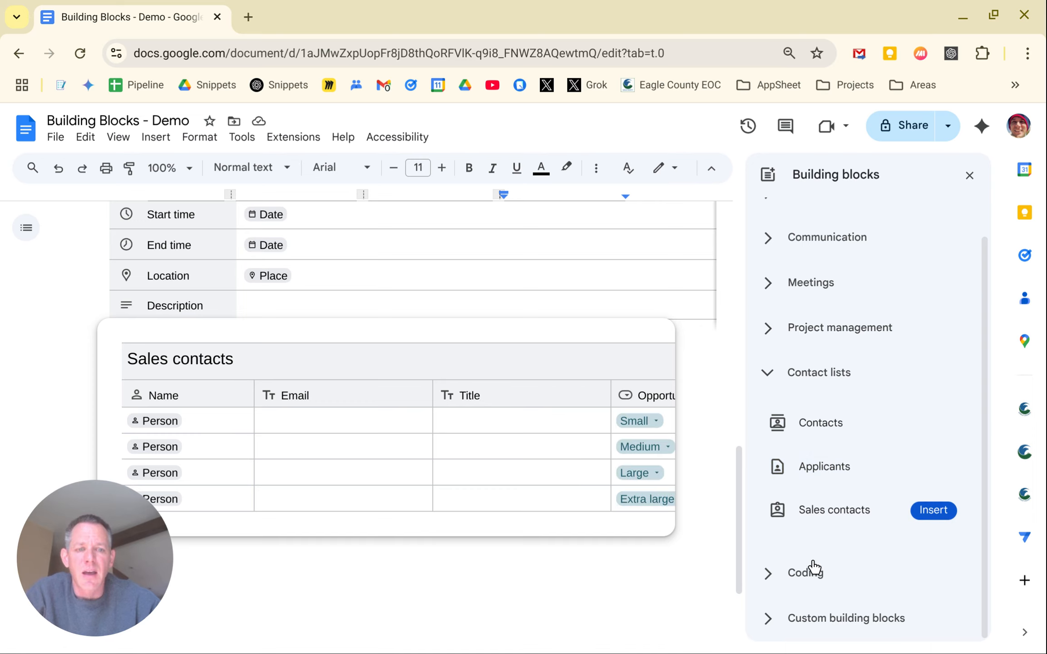
click(806, 574)
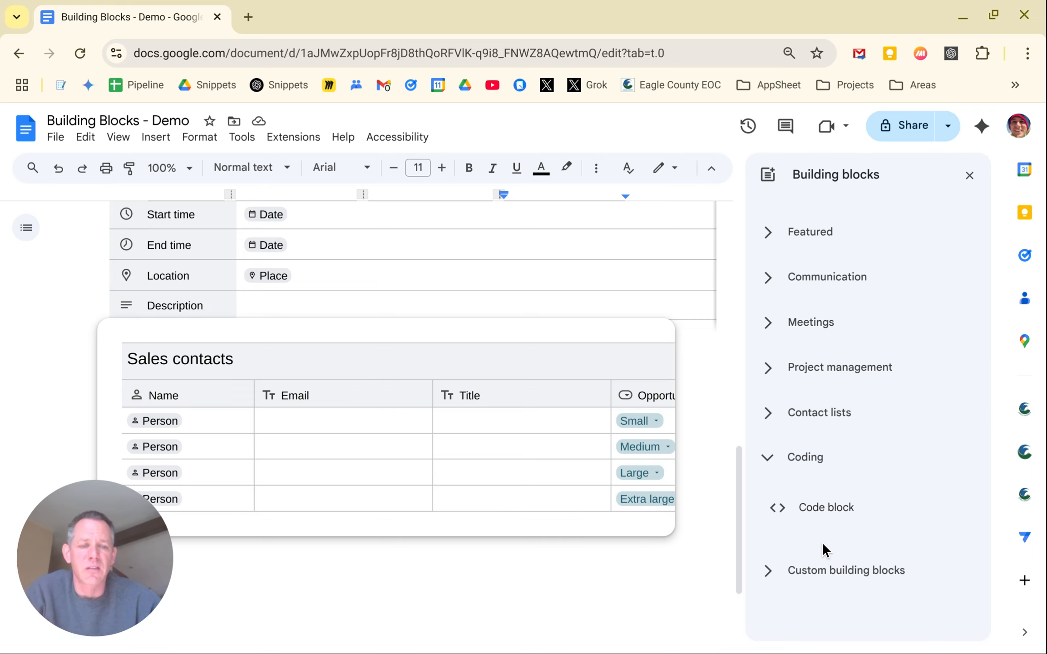
mouse_move(835, 522)
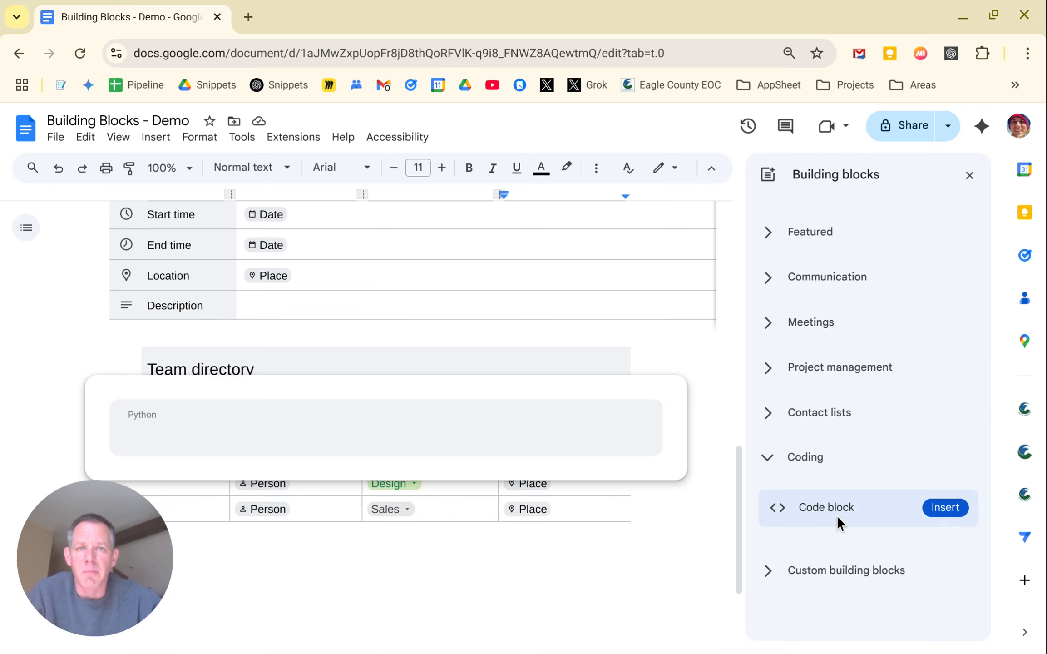
click(821, 573)
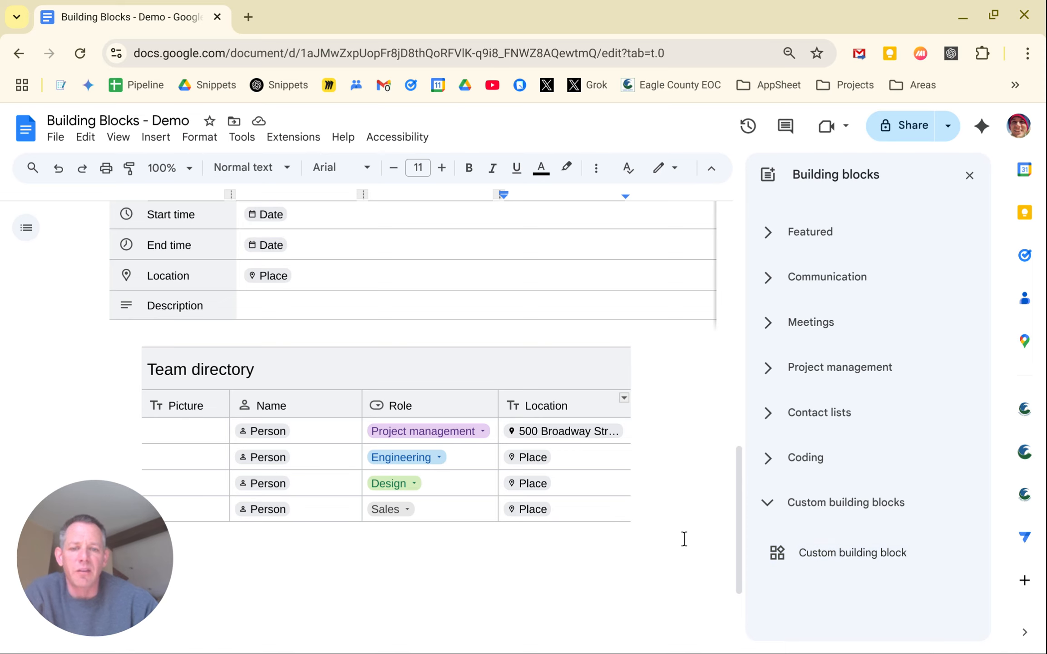
Replace the table title with 'Eagle Team Directory'
click(449, 378)
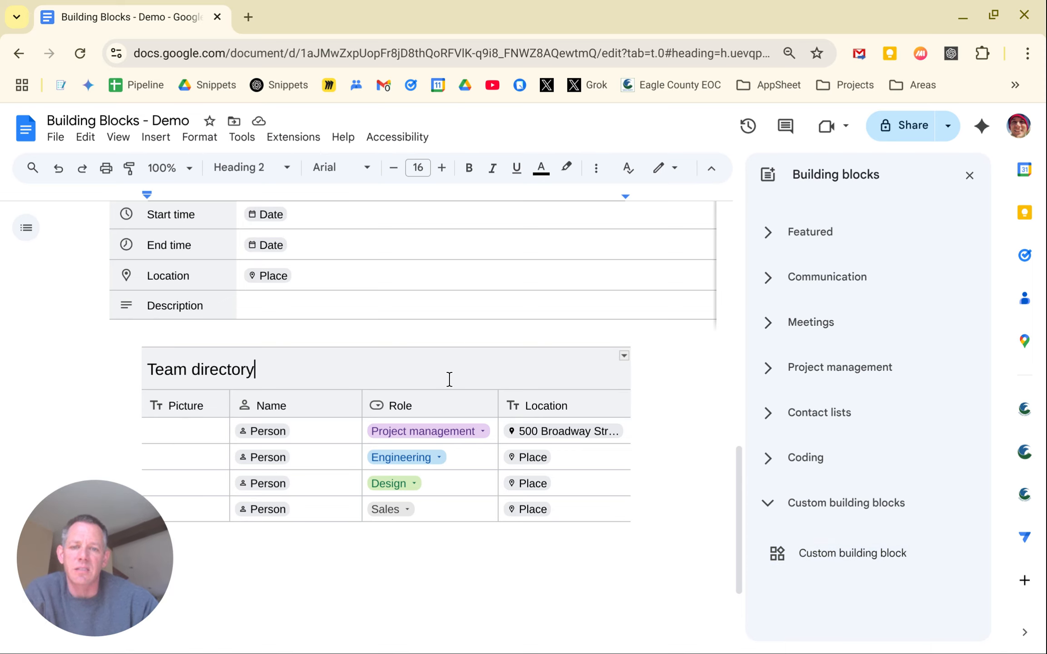
key(BackSpace)
key(BackSpace)
key(BackSpace)
key(BackSpace)
key(BackSpace)
key(BackSpace)
key(BackSpace)
key(BackSpace)
key(BackSpace)
key(BackSpace)
key(BackSpace)
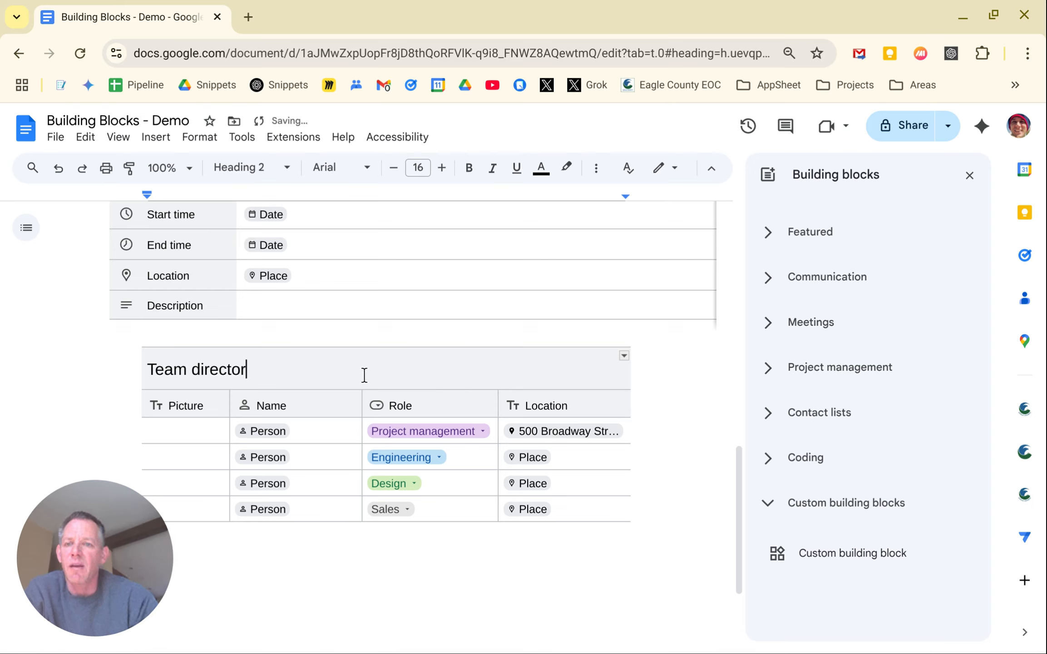
key(BackSpace)
key(BackSpace)
key(BackSpace)
text(Eagle )
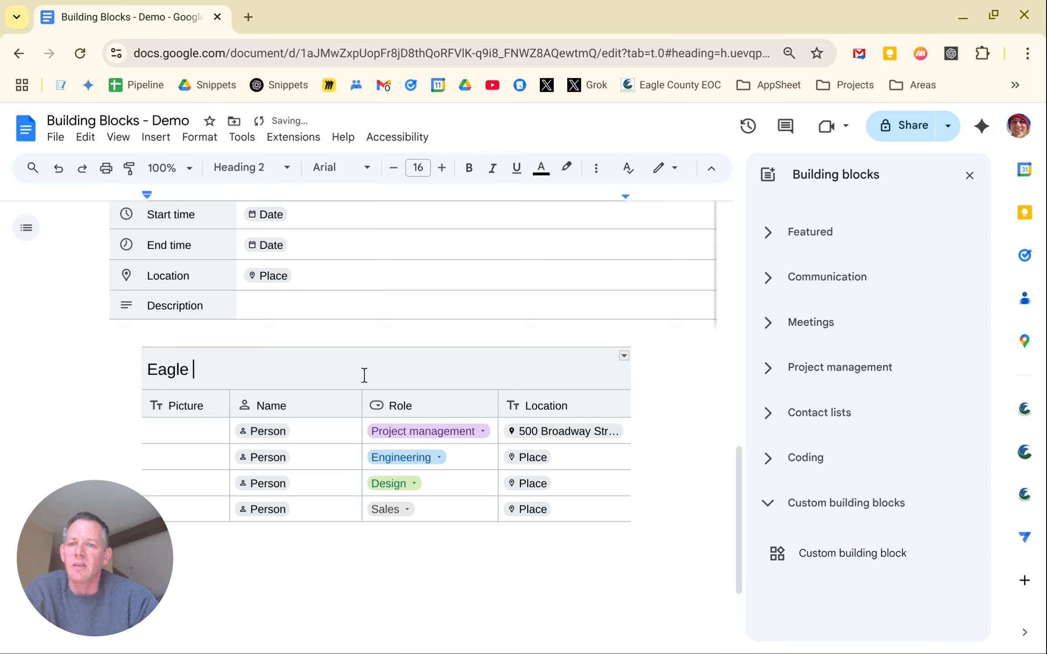
text(Team Direc)
text(tory)
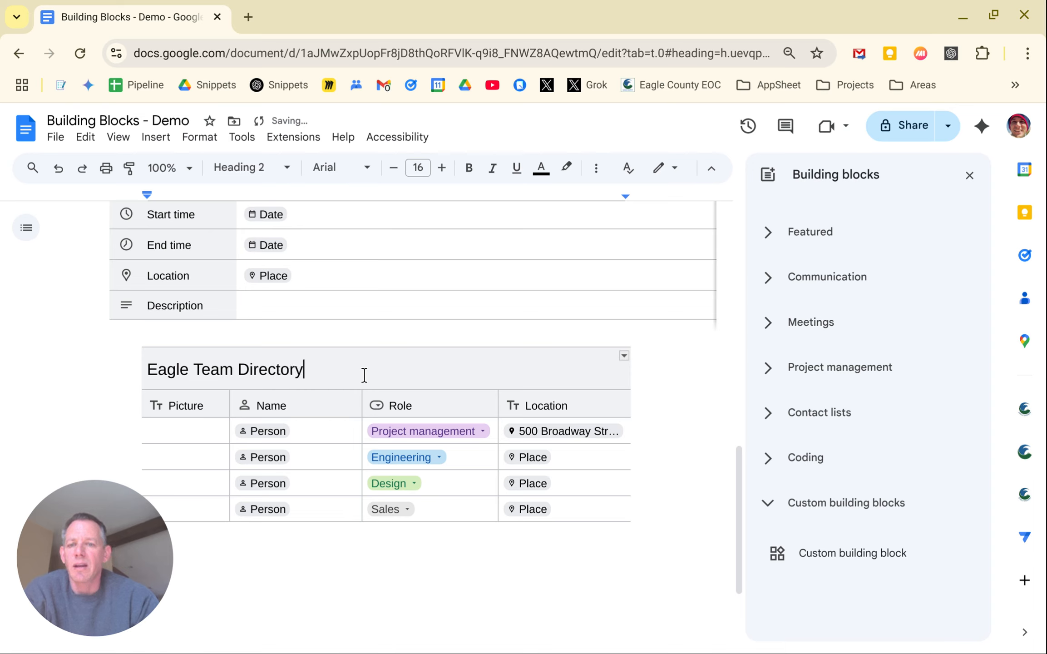
click(507, 555)
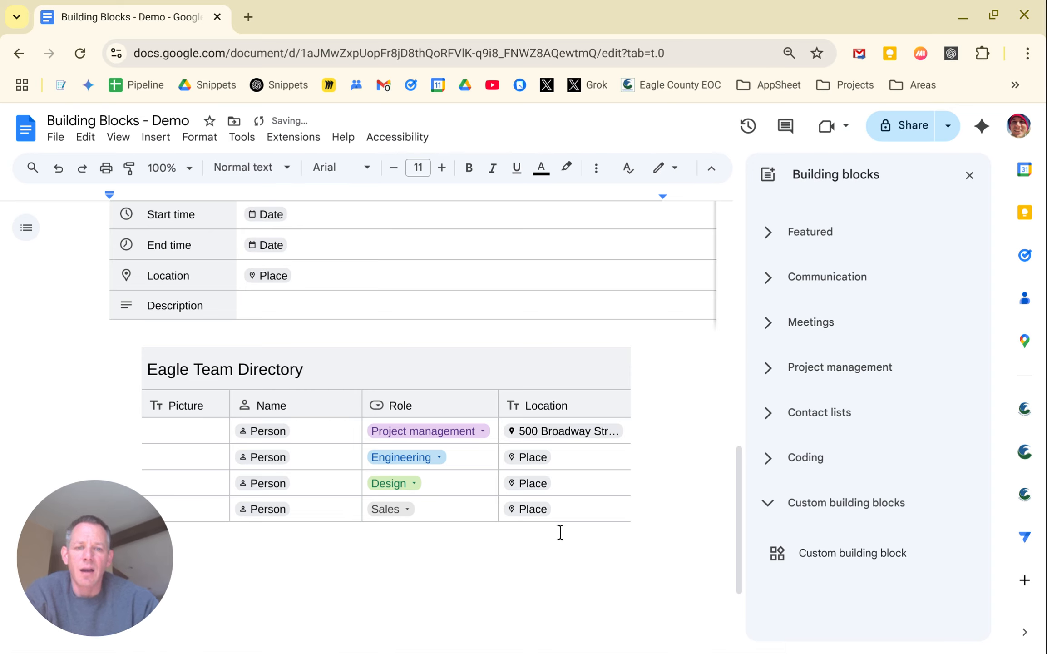
Rename the Role column header to 'Team' and select the whole table
click(417, 404)
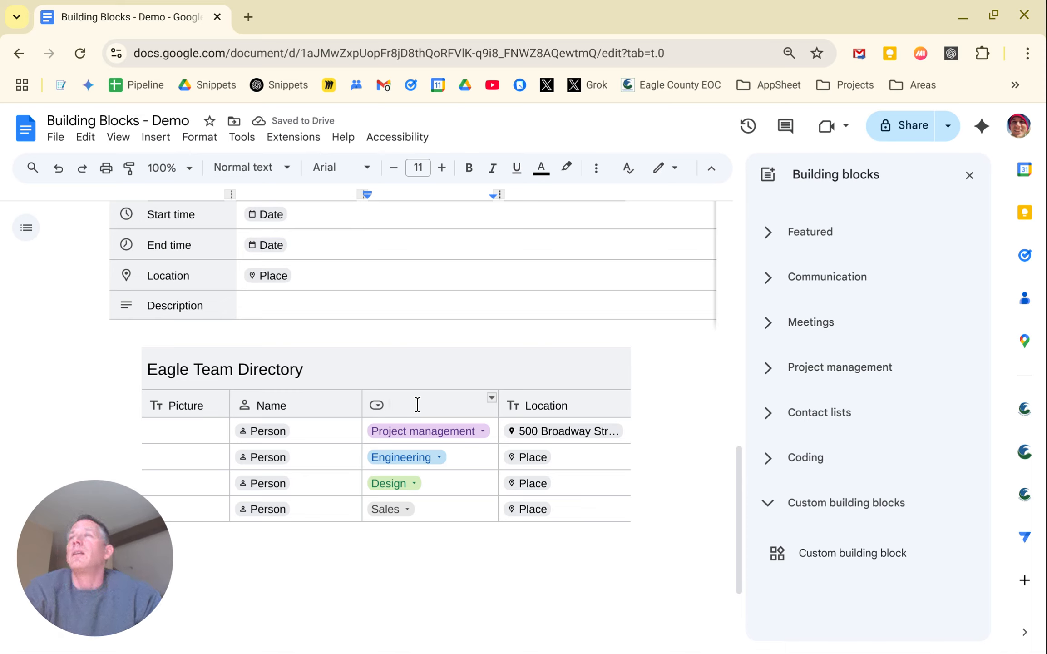
text(Team)
click(402, 565)
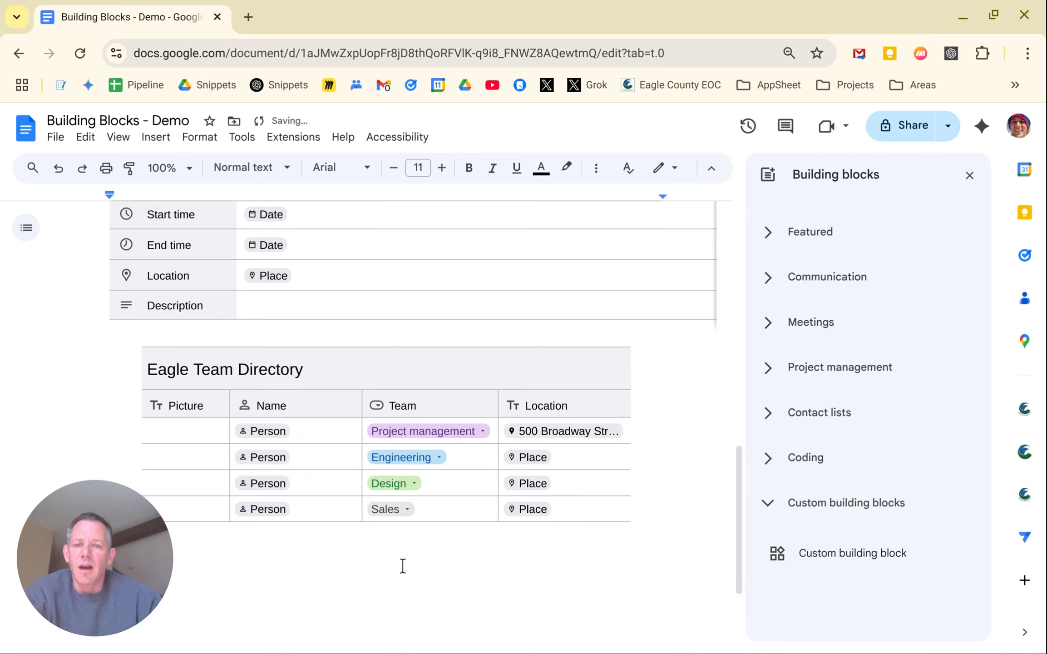
click(666, 519)
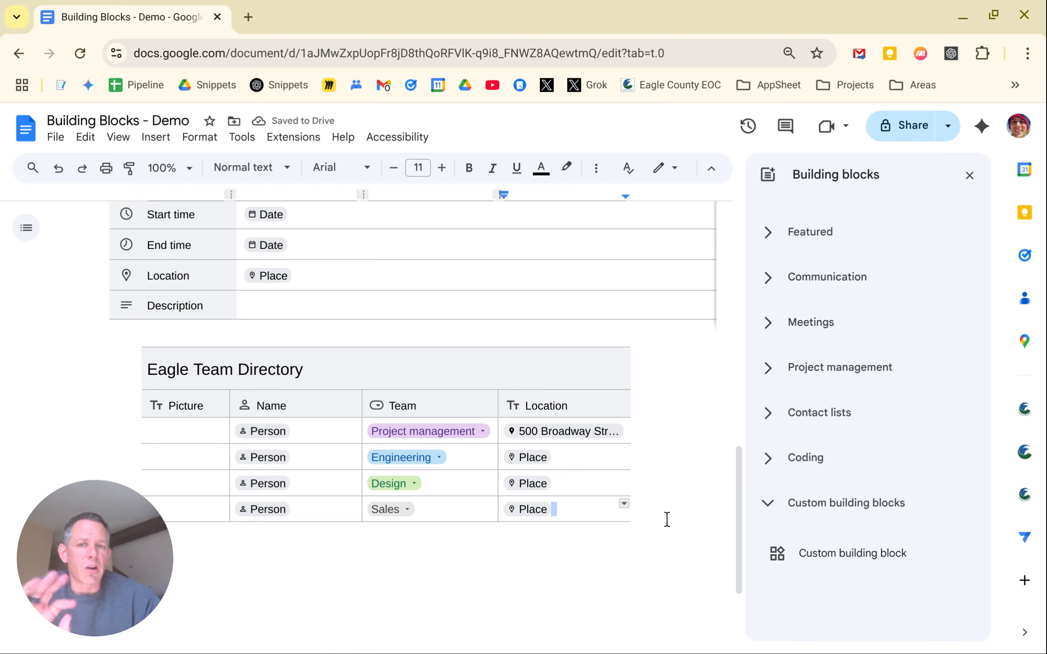
drag(666, 519, 101, 357)
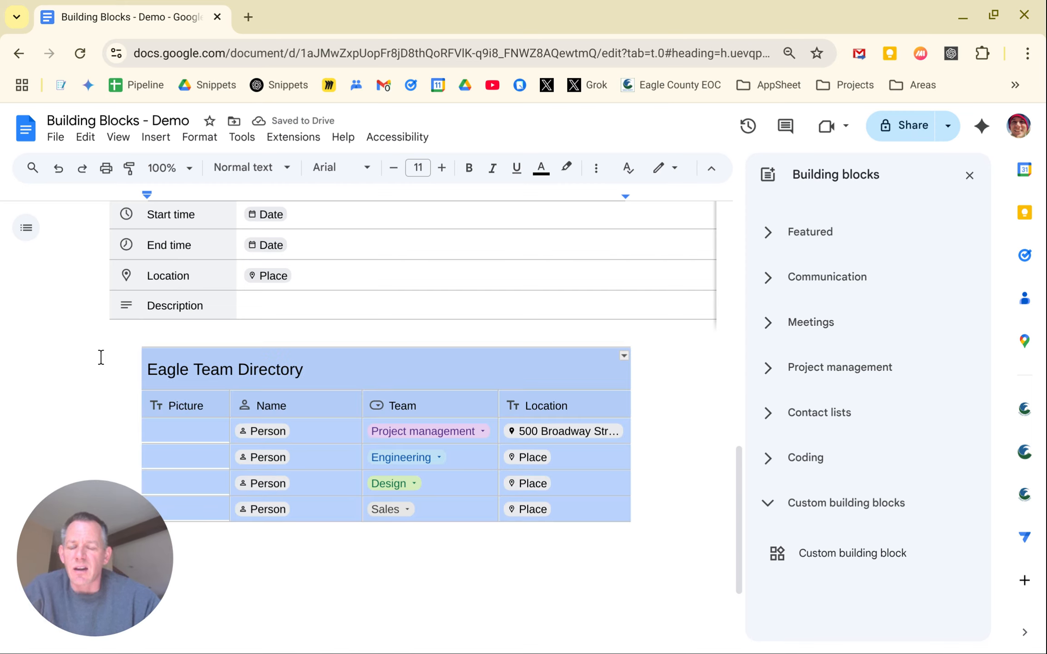
Save the selected table as a custom building block named 'Eagle Team Directory'
right_click(152, 377)
scroll(248, 462, down, 5)
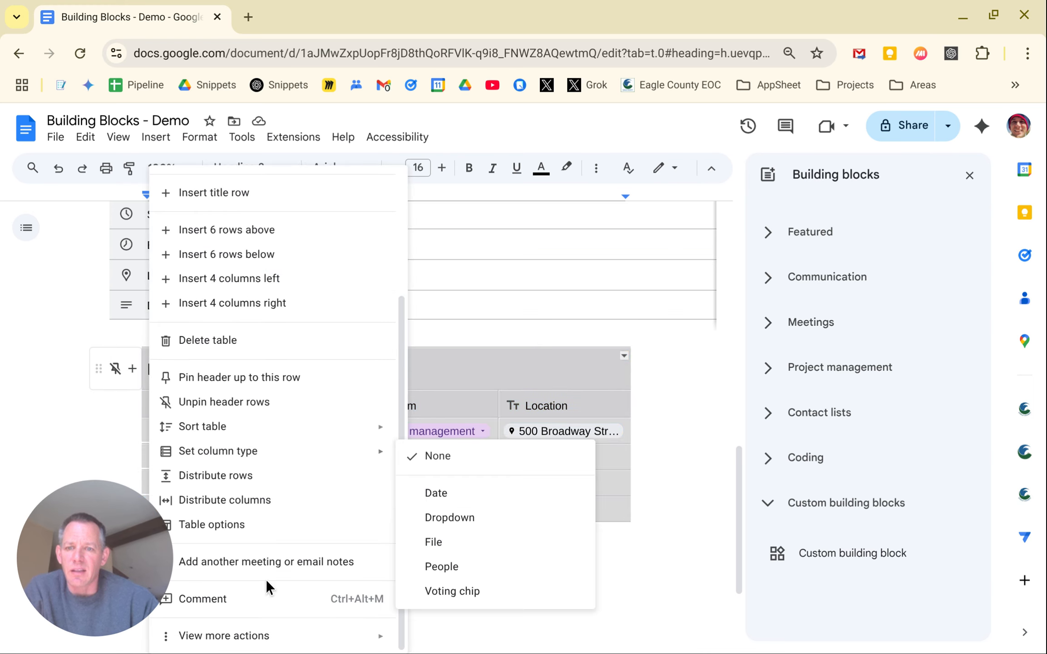
mouse_move(276, 638)
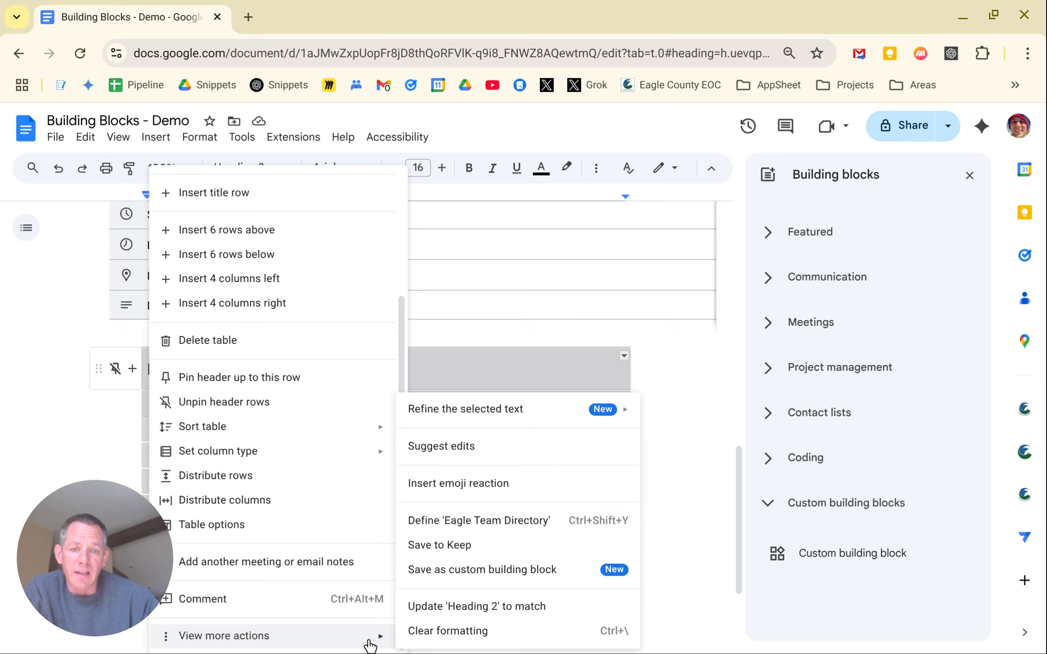
click(467, 570)
click(339, 353)
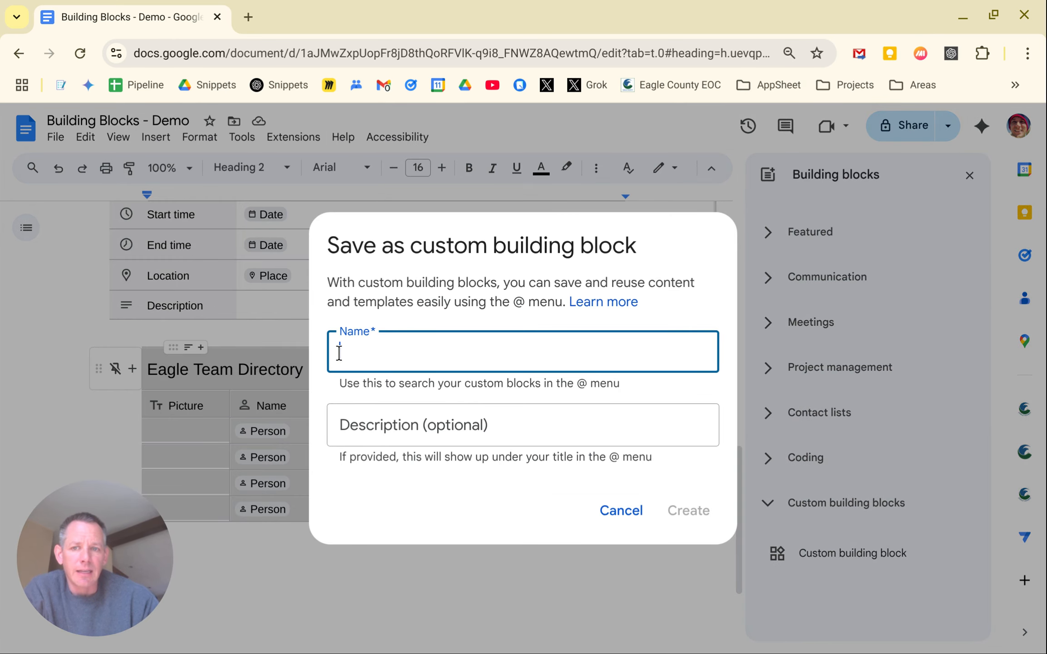
text(Eagle Te)
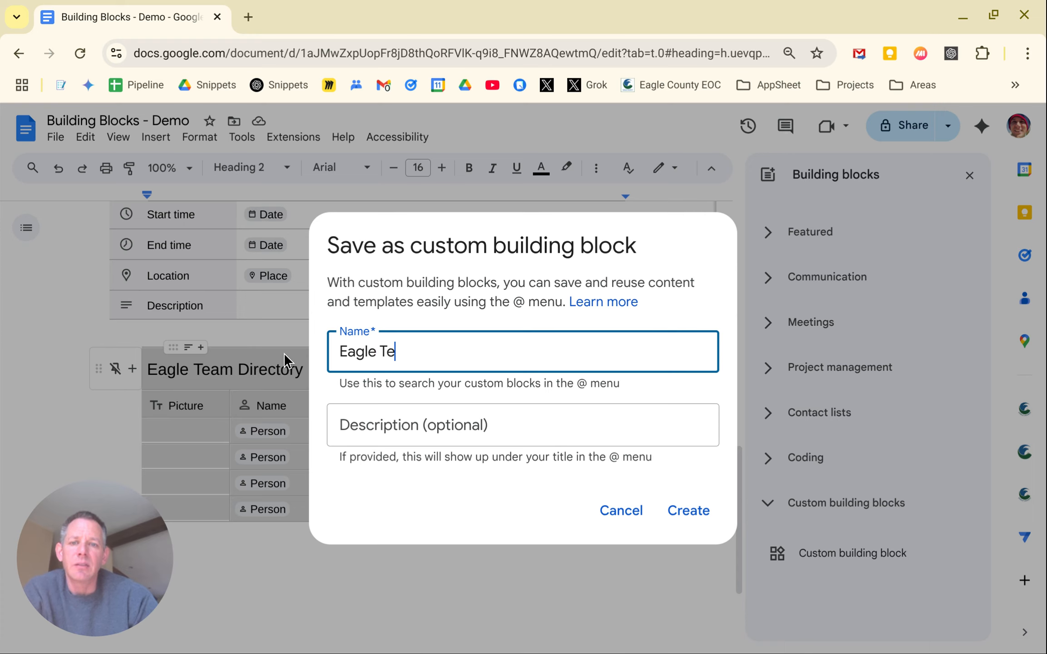
text(am Directory)
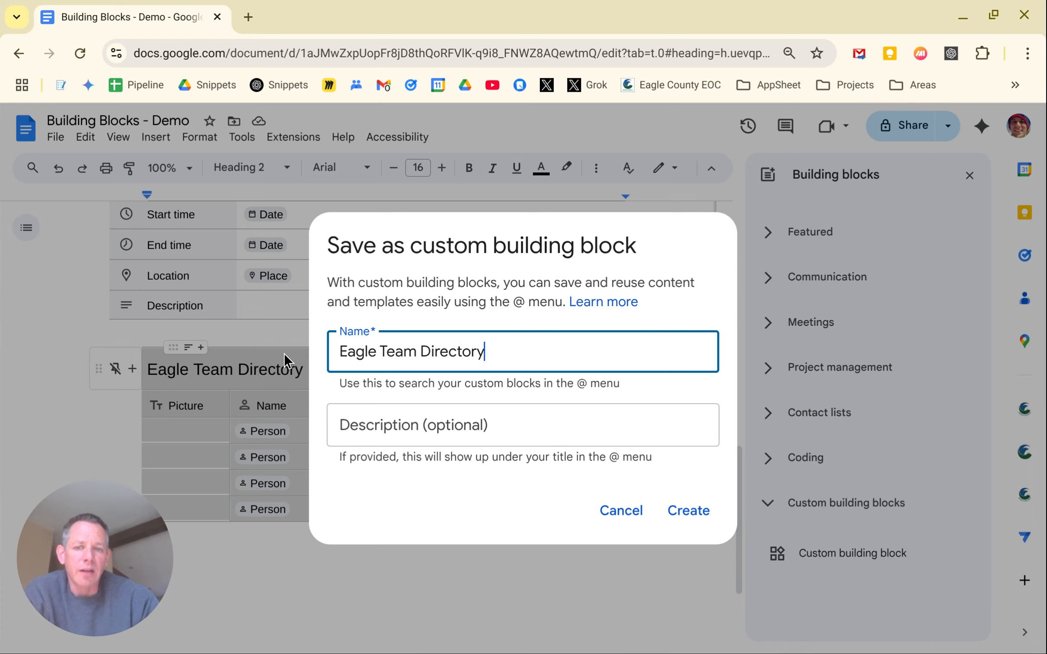
click(693, 512)
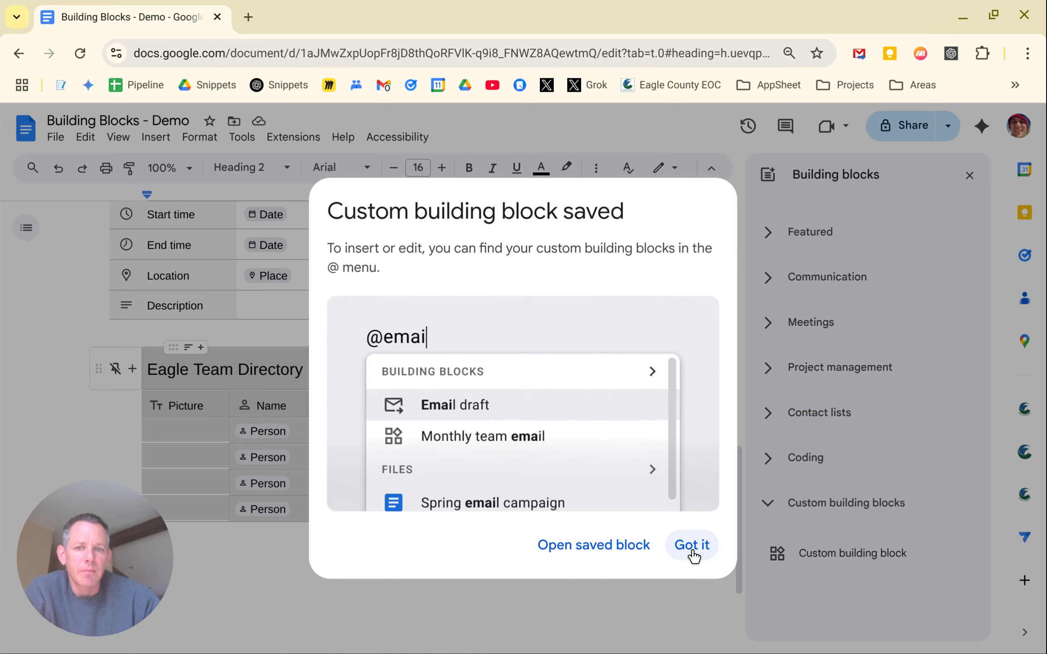
click(692, 545)
click(651, 517)
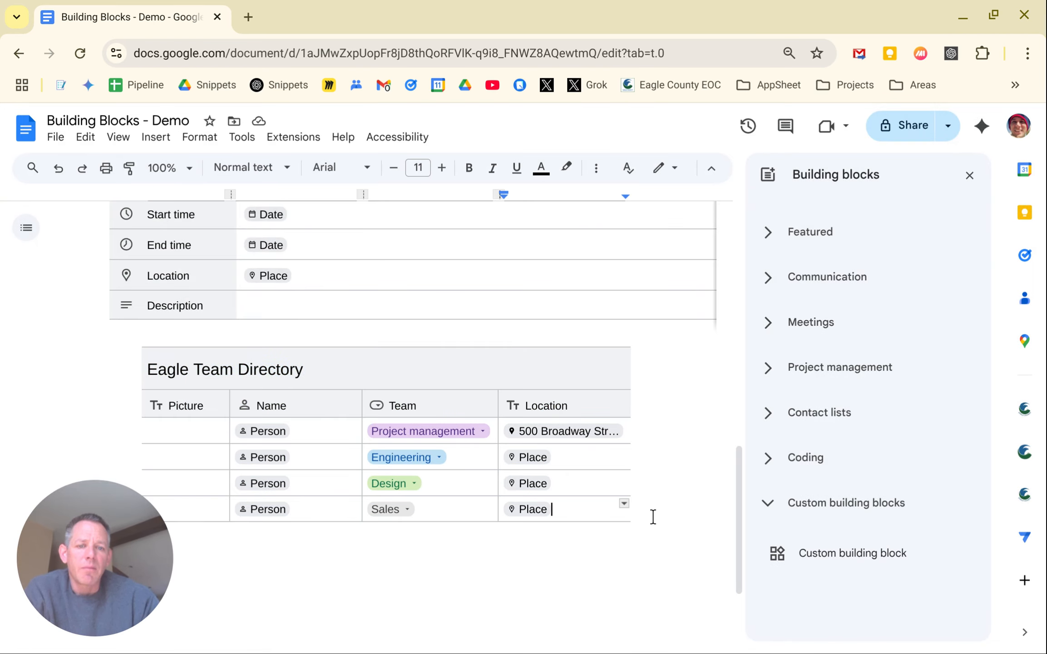
click(630, 551)
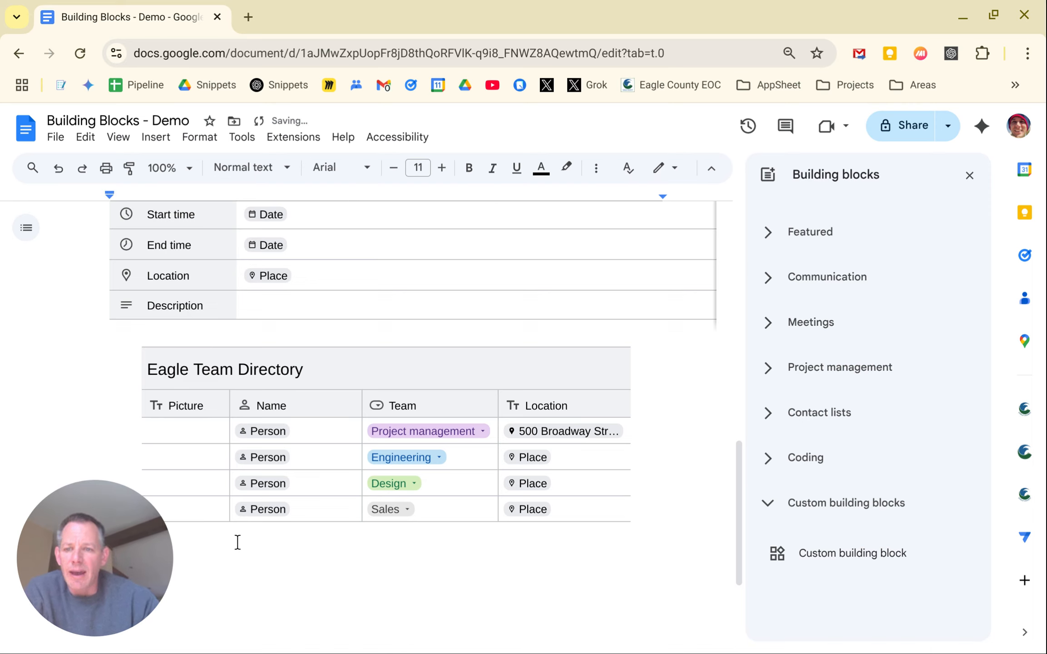
drag(137, 531, 951, 581)
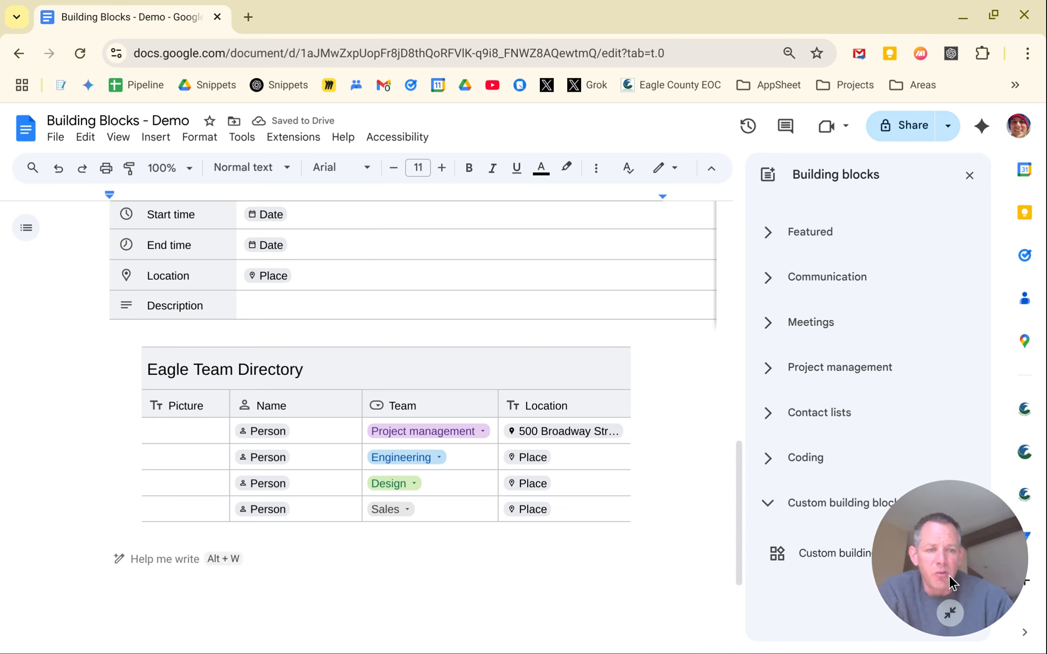
click(386, 575)
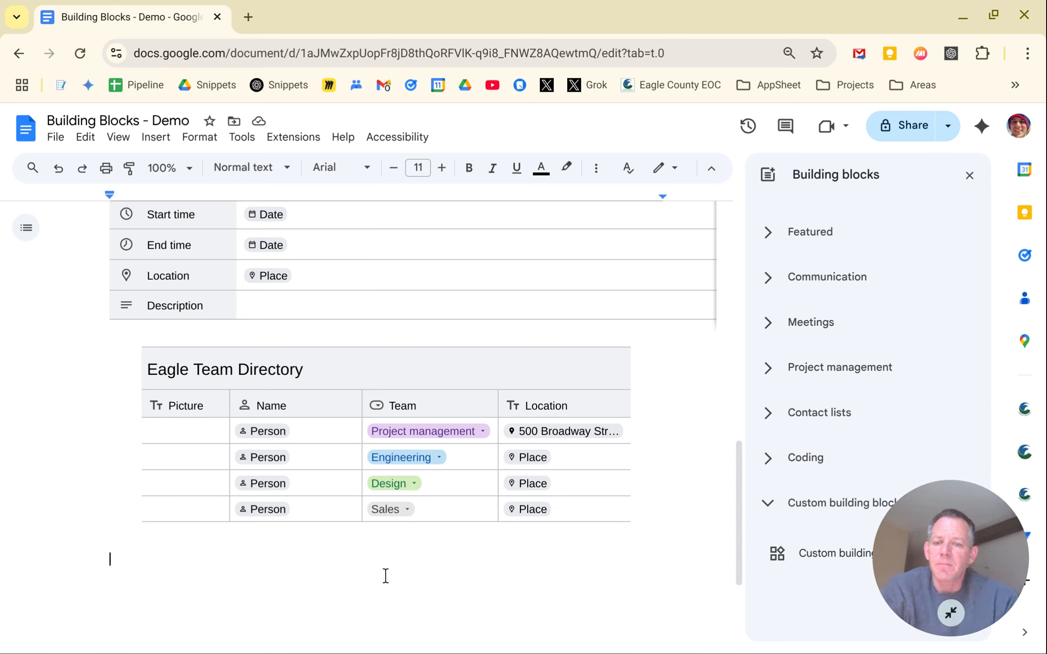
text(@Eagle)
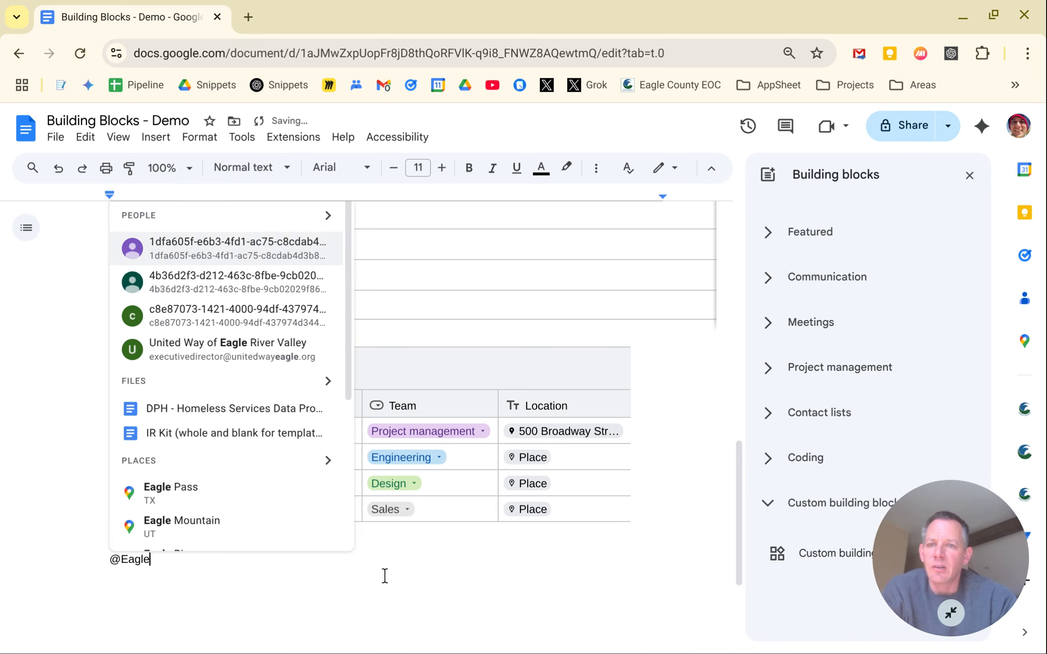
text( Team)
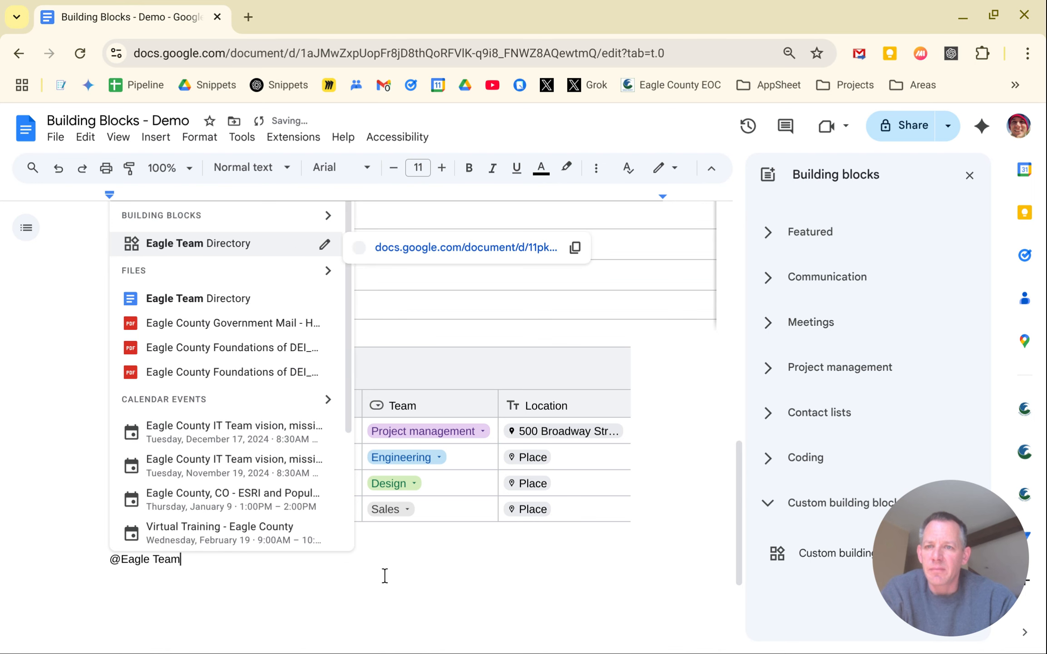
click(214, 245)
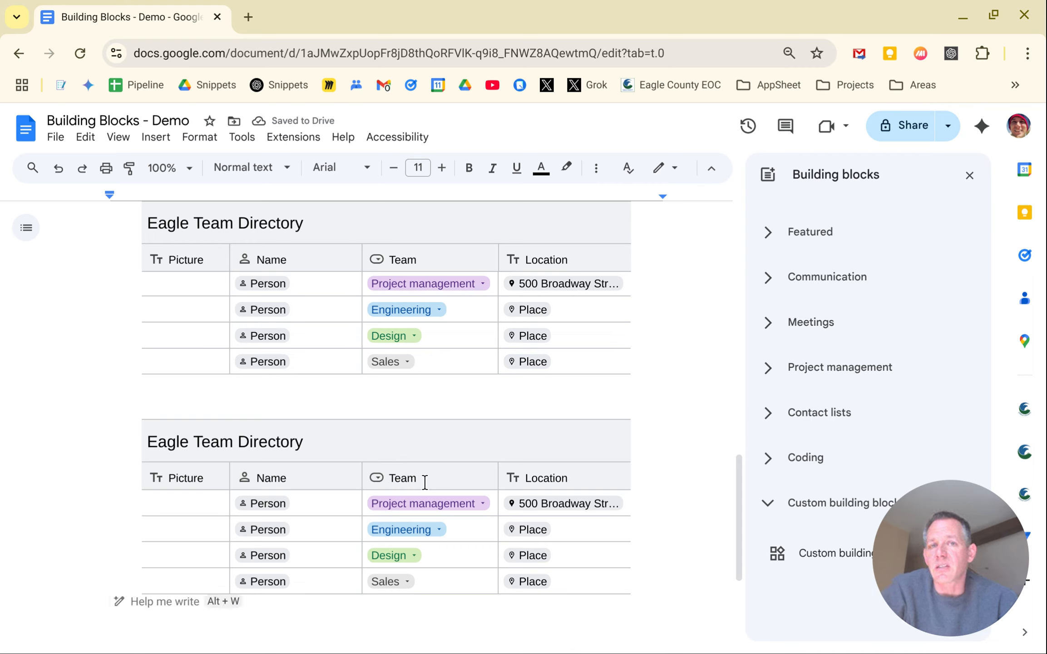
mouse_move(442, 420)
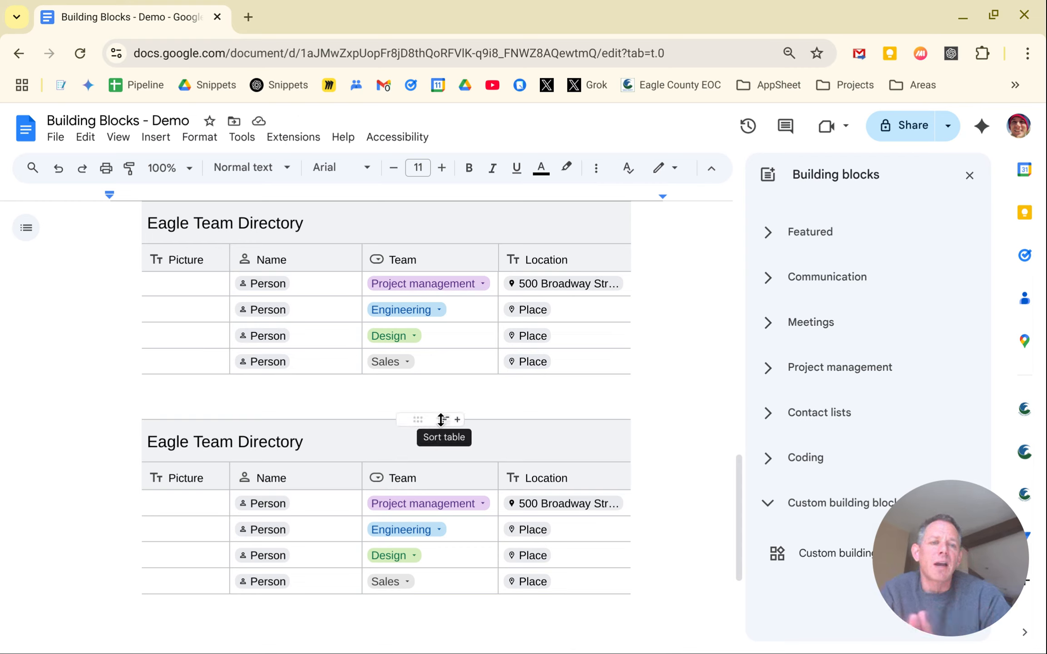